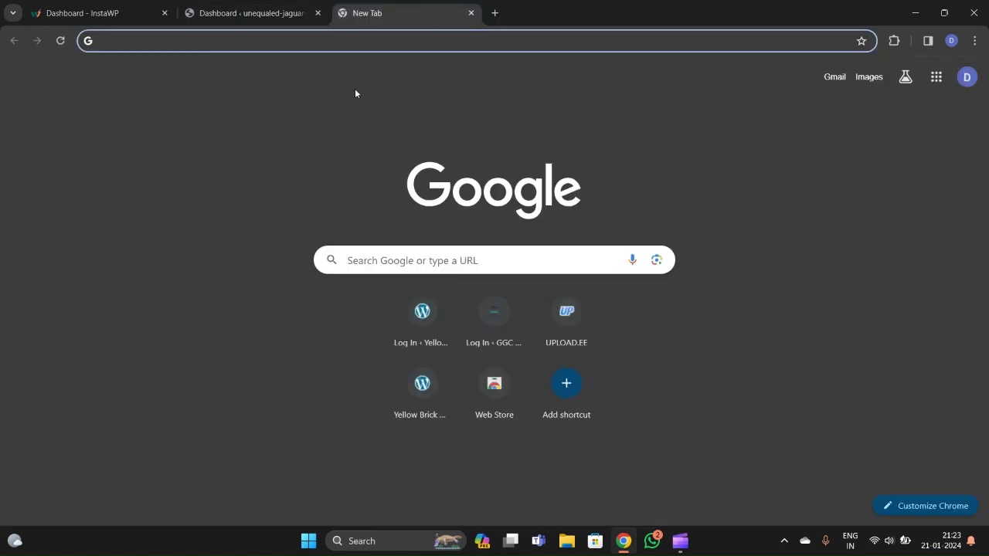
- Search for 'tailwind css' from the Chrome address bar
{"action": "type", "text": "tail"}
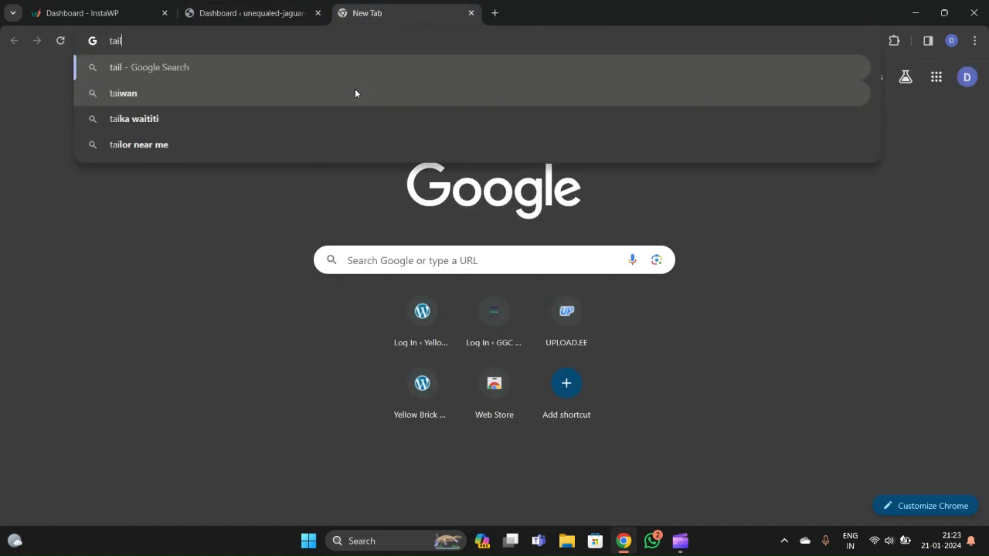
{"action": "type", "text": "wind css"}
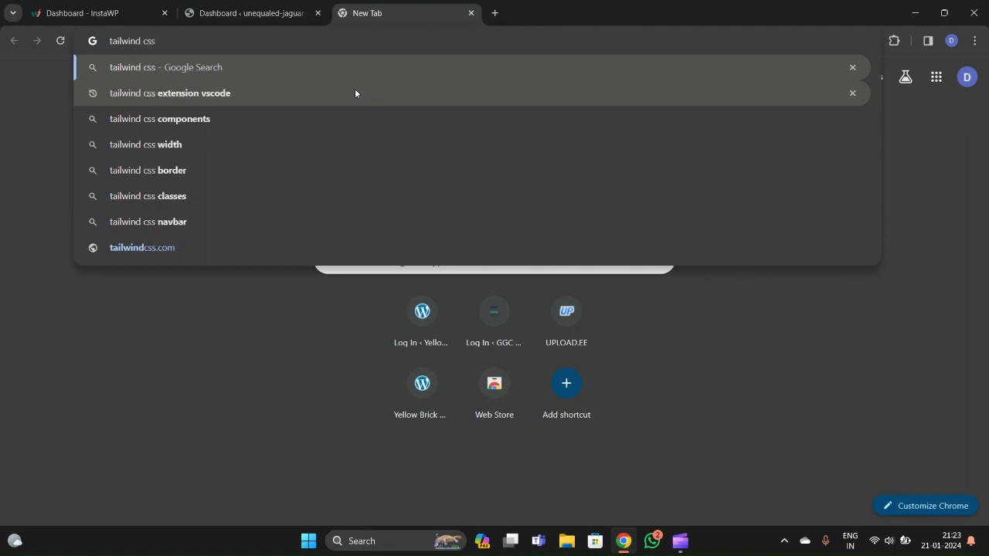
{"action": "key", "text": "Return"}
- Open tailwindcss.com's Get started docs on the Play CDN installation tab
{"action": "left_click", "coordinate": [238, 255]}
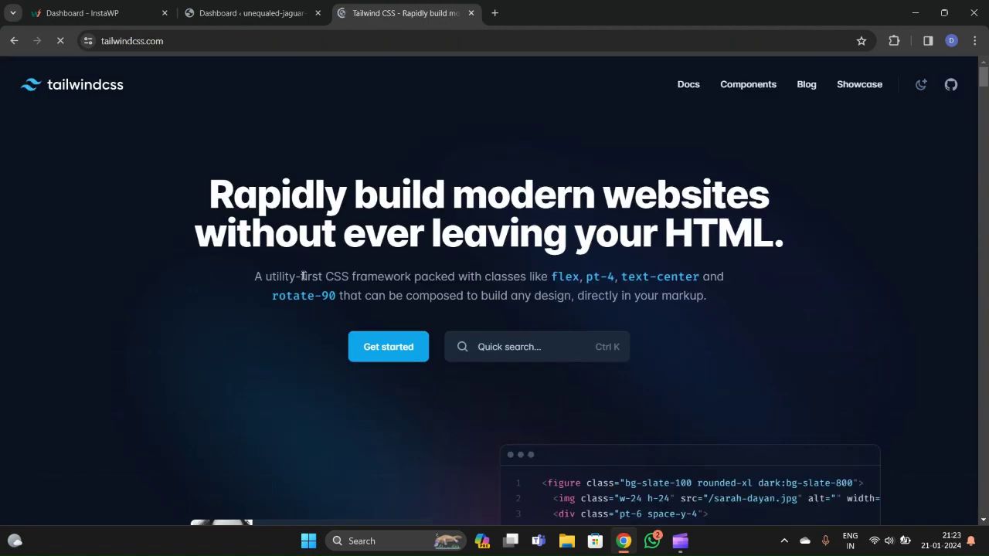
{"action": "left_click", "coordinate": [384, 349]}
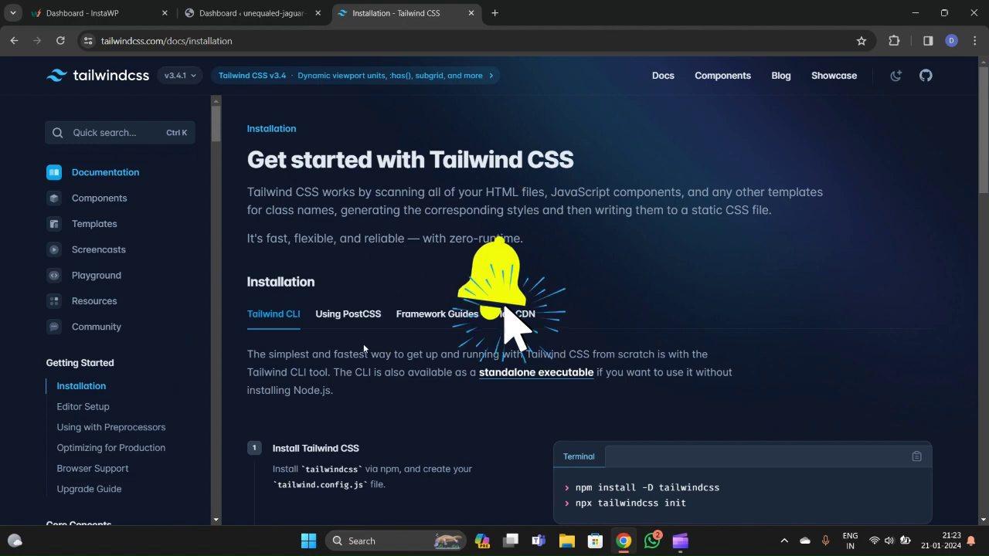
{"action": "scroll", "coordinate": [389, 352], "scroll_direction": "down", "scroll_amount": 3}
{"action": "scroll", "coordinate": [481, 255], "scroll_direction": "up", "scroll_amount": 2}
{"action": "left_click", "coordinate": [513, 249]}
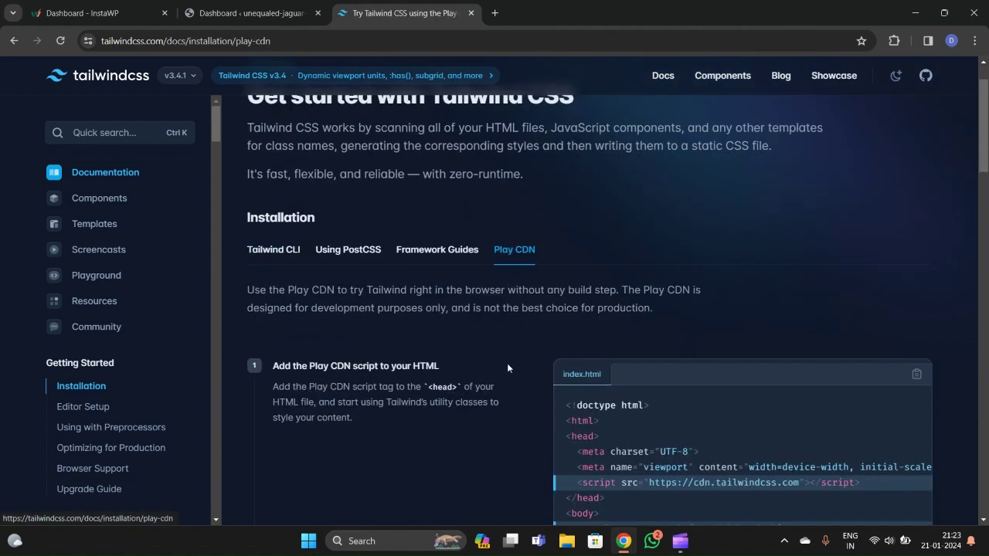
{"action": "scroll", "coordinate": [512, 380], "scroll_direction": "down", "scroll_amount": 1}
- Select the CDN script tag line and return to the WordPress tab
{"action": "left_click_drag", "start_coordinate": [578, 420], "coordinate": [852, 422]}
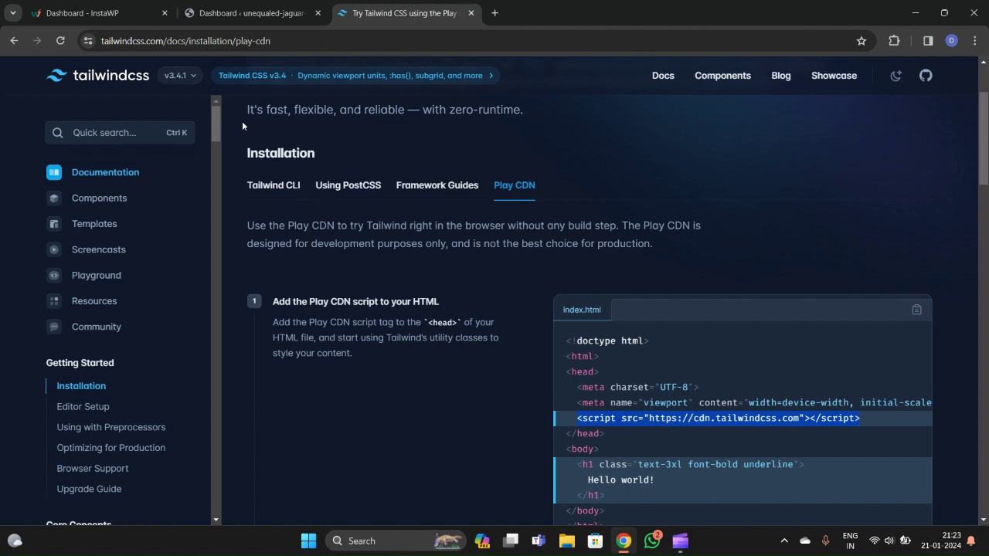
{"action": "left_click", "coordinate": [244, 13]}
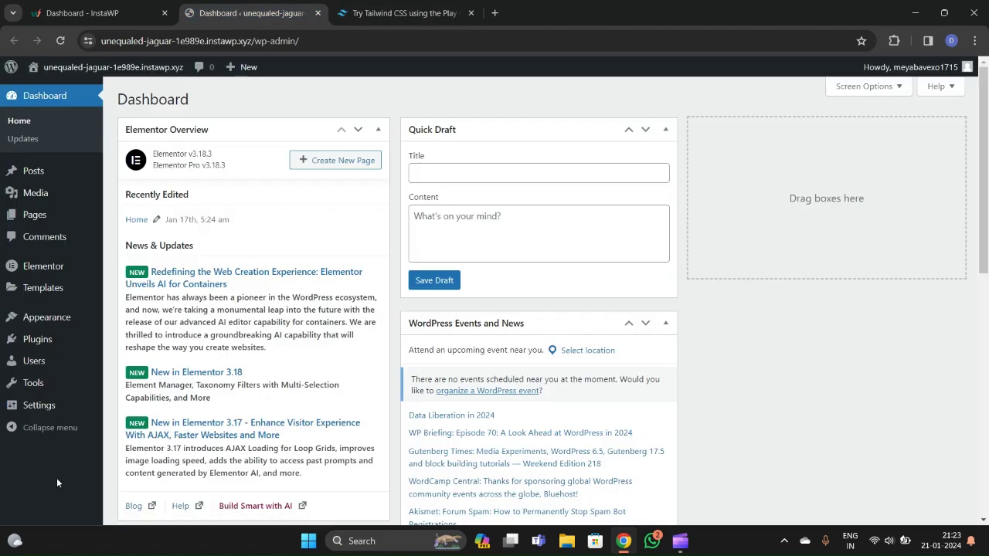
- Open the Hello Elementor theme details under Appearance > Themes
{"action": "mouse_move", "coordinate": [48, 324]}
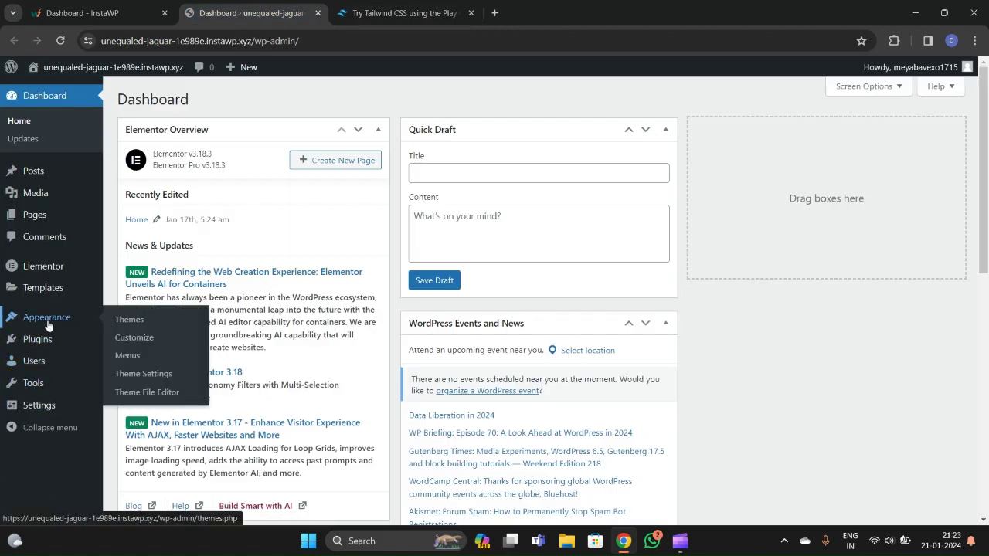
{"action": "left_click", "coordinate": [131, 319]}
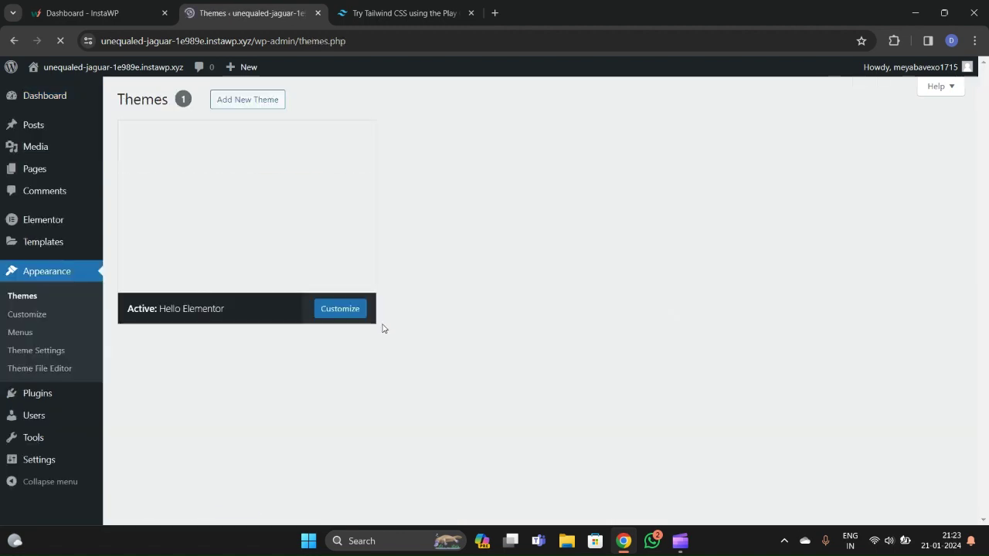
{"action": "left_click", "coordinate": [281, 291]}
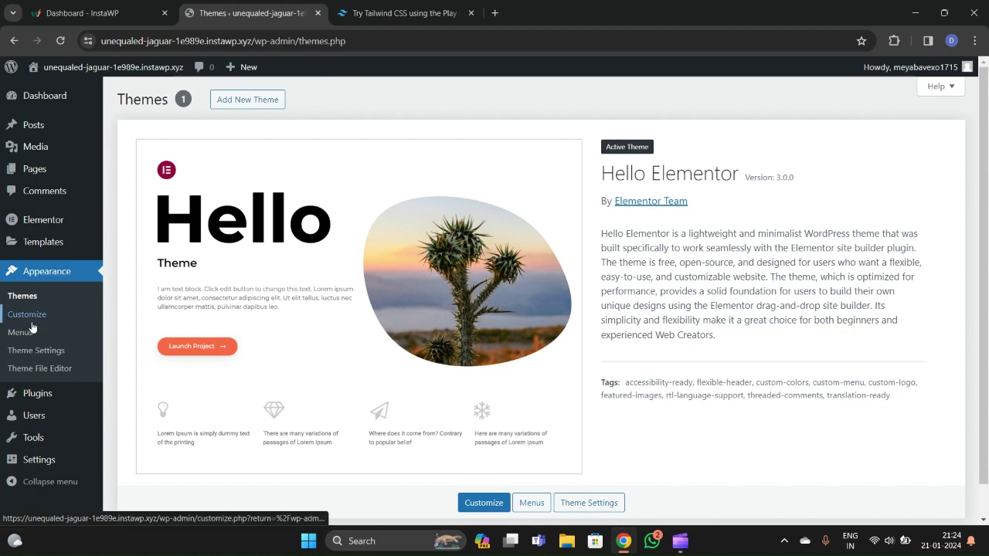
- Open the Theme File Editor in a new tab and switch to it
{"action": "right_click", "coordinate": [41, 368]}
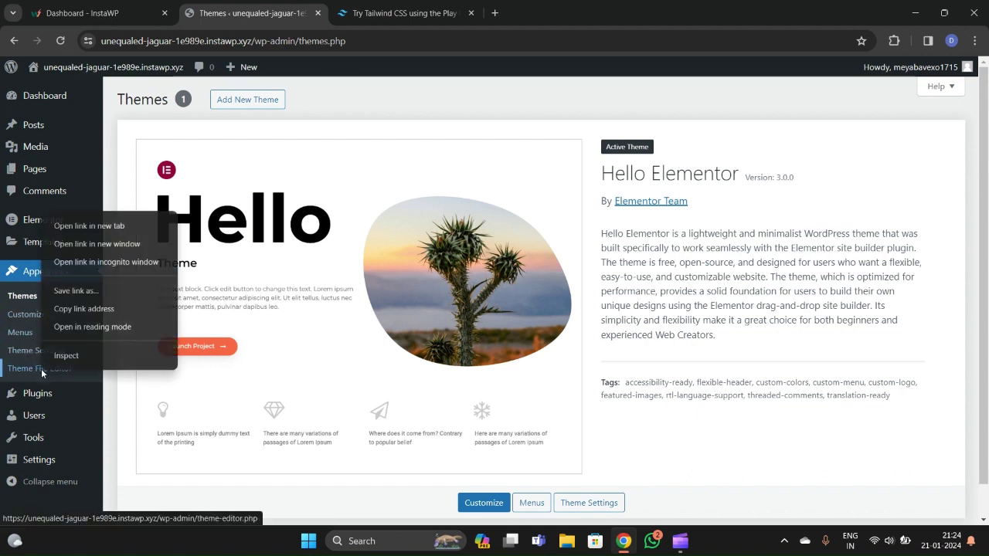
{"action": "left_click", "coordinate": [89, 226]}
{"action": "left_click", "coordinate": [363, 12]}
{"action": "left_click", "coordinate": [247, 12]}
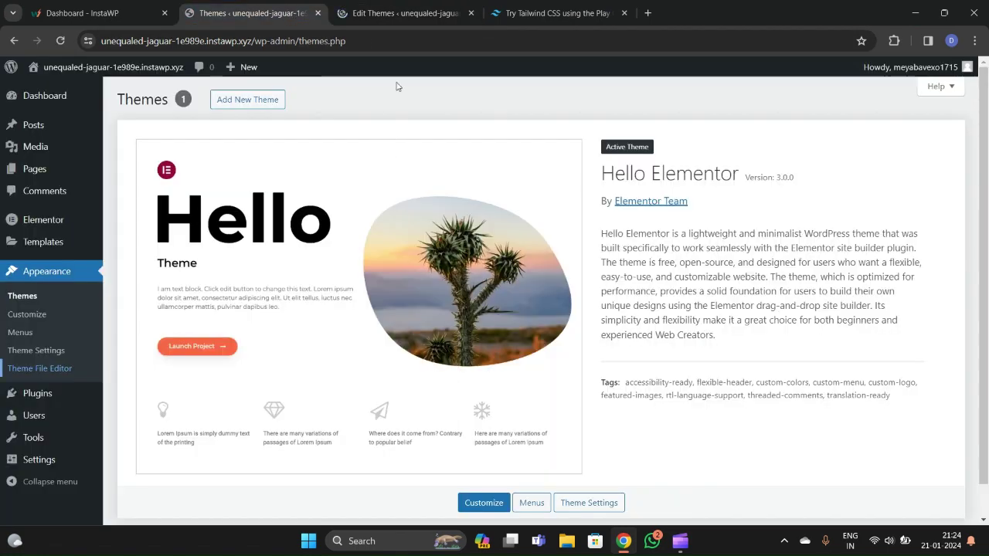
{"action": "left_click", "coordinate": [398, 15]}
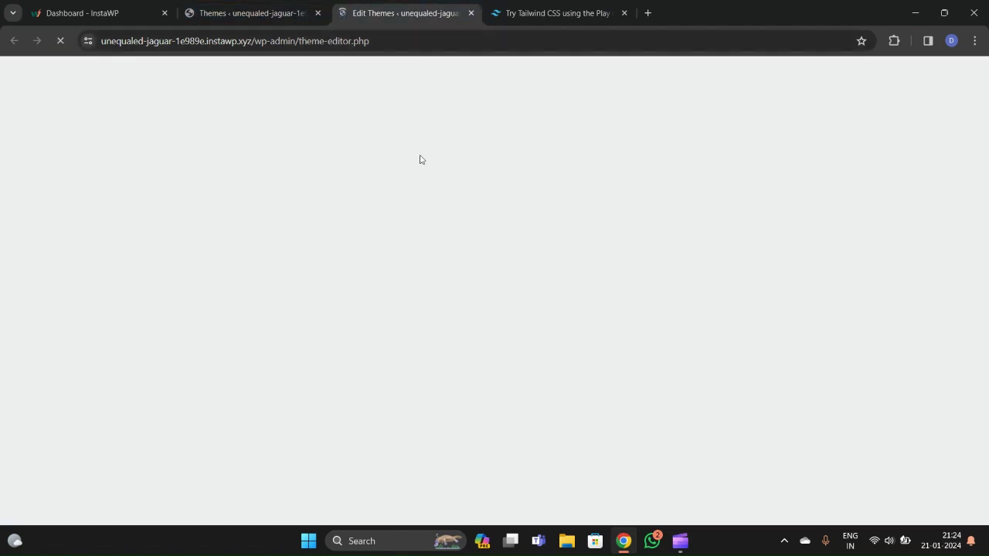
- Wait for the Theme File Editor to load Hello Elementor's style.css and scroll through it
{"action": "left_click", "coordinate": [558, 13]}
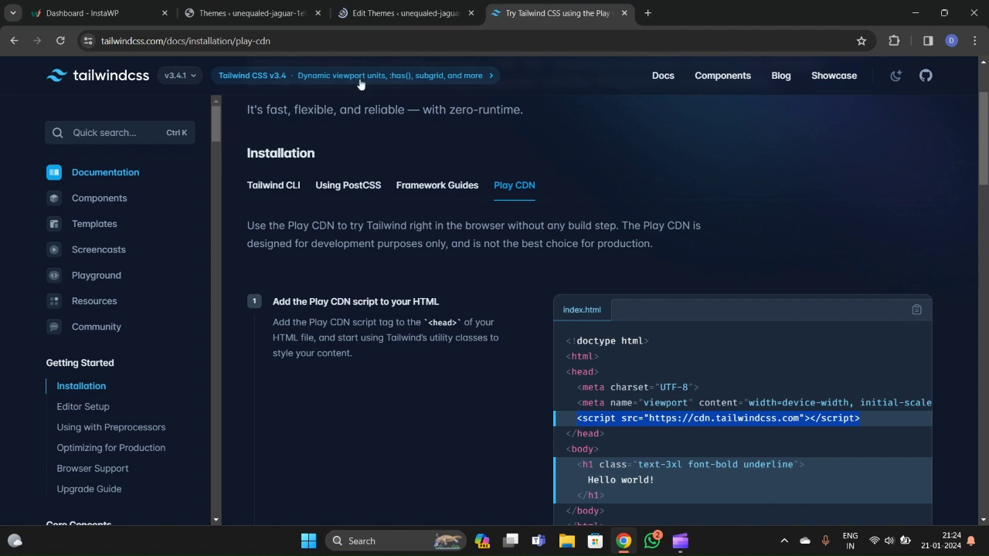
{"action": "left_click", "coordinate": [399, 17]}
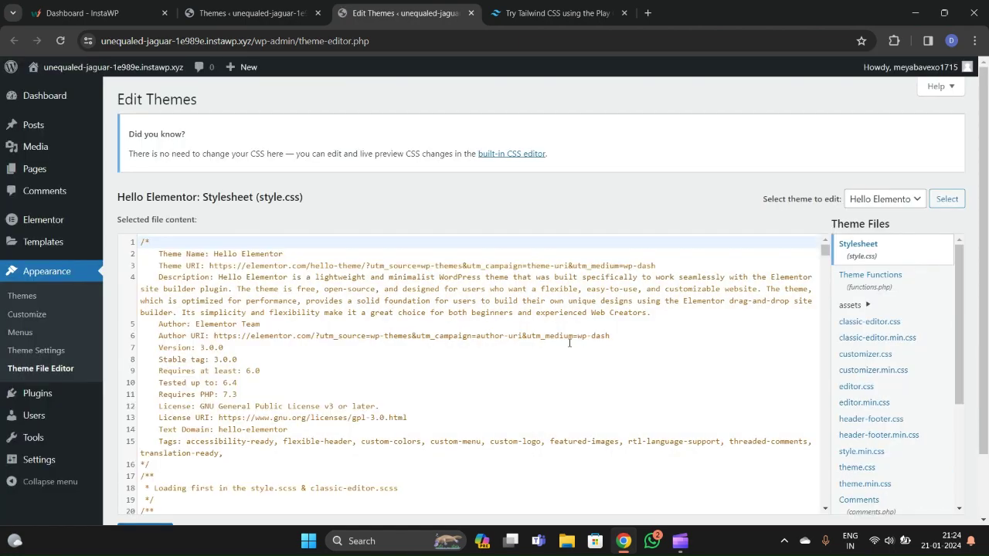
{"action": "scroll", "coordinate": [896, 387], "scroll_direction": "down", "scroll_amount": 3}
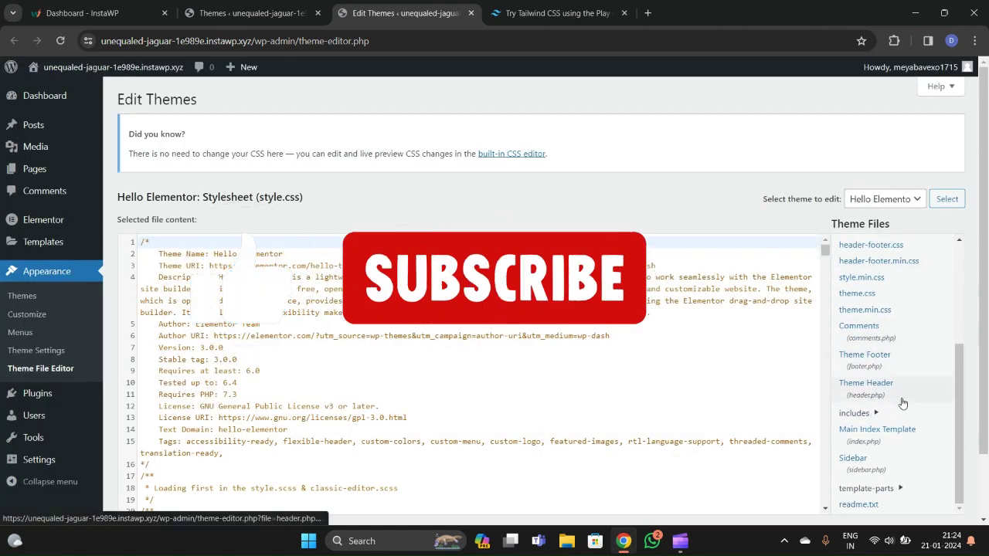
{"action": "scroll", "coordinate": [402, 373], "scroll_direction": "down", "scroll_amount": 2}
{"action": "scroll", "coordinate": [402, 373], "scroll_direction": "up", "scroll_amount": 1}
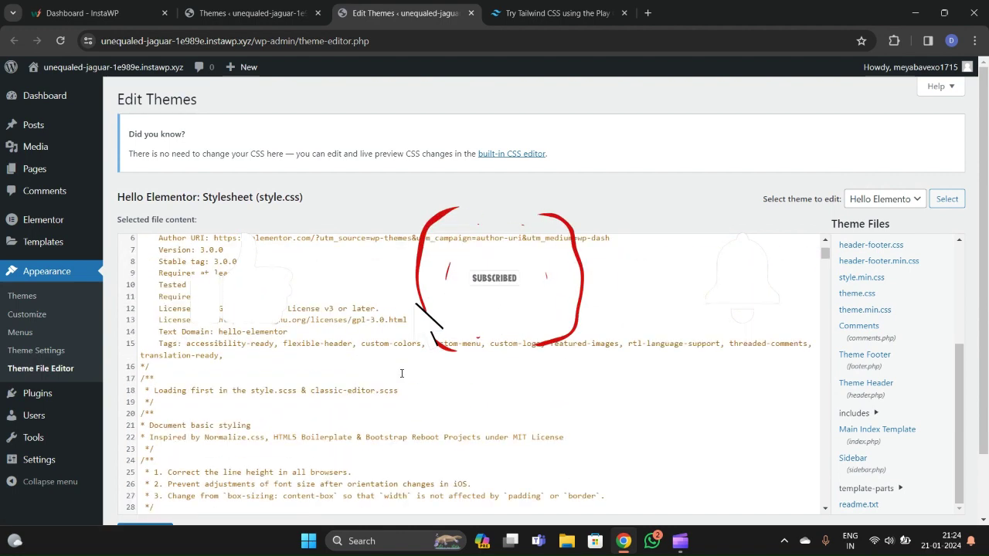
{"action": "scroll", "coordinate": [402, 373], "scroll_direction": "up", "scroll_amount": 1}
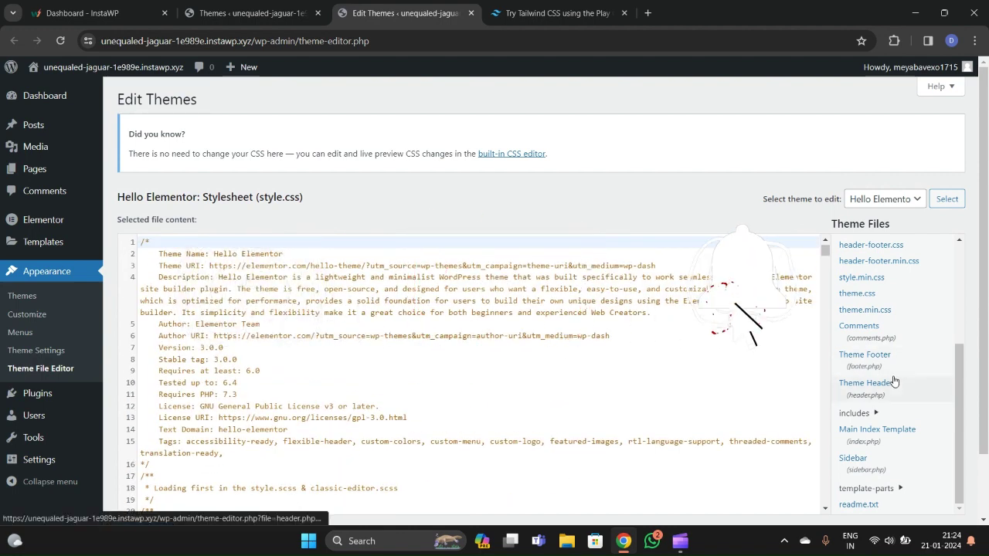
{"action": "scroll", "coordinate": [894, 381], "scroll_direction": "down", "scroll_amount": 1}
- Insert the Tailwind CDN script before </head> in header.php, update the file, then open All Pages
{"action": "left_click", "coordinate": [856, 323]}
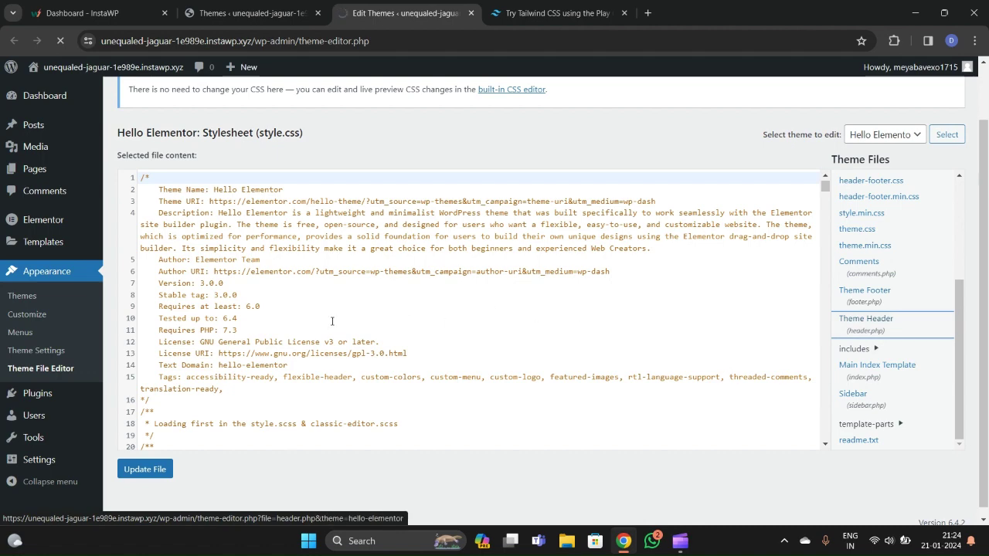
{"action": "scroll", "coordinate": [249, 319], "scroll_direction": "down", "scroll_amount": 2}
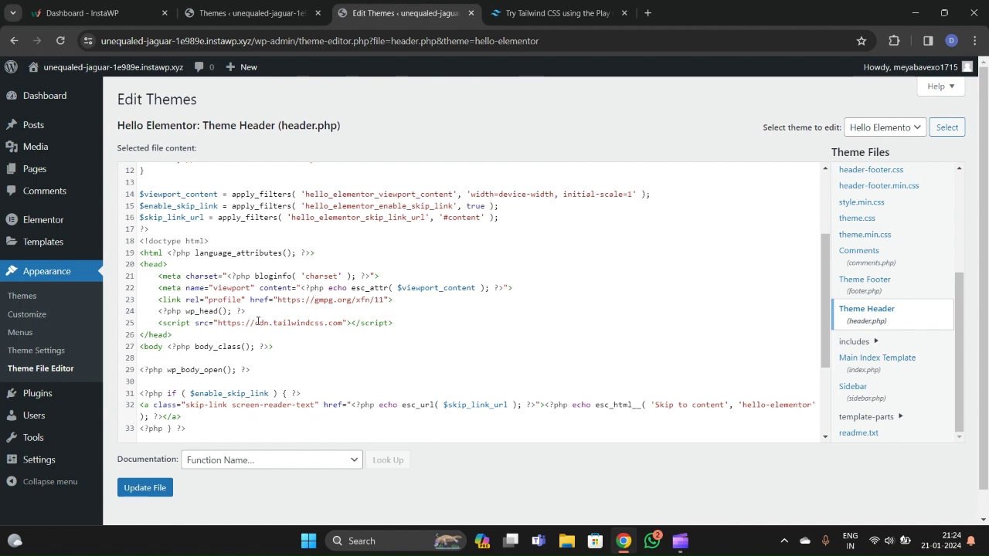
{"action": "left_click", "coordinate": [395, 322]}
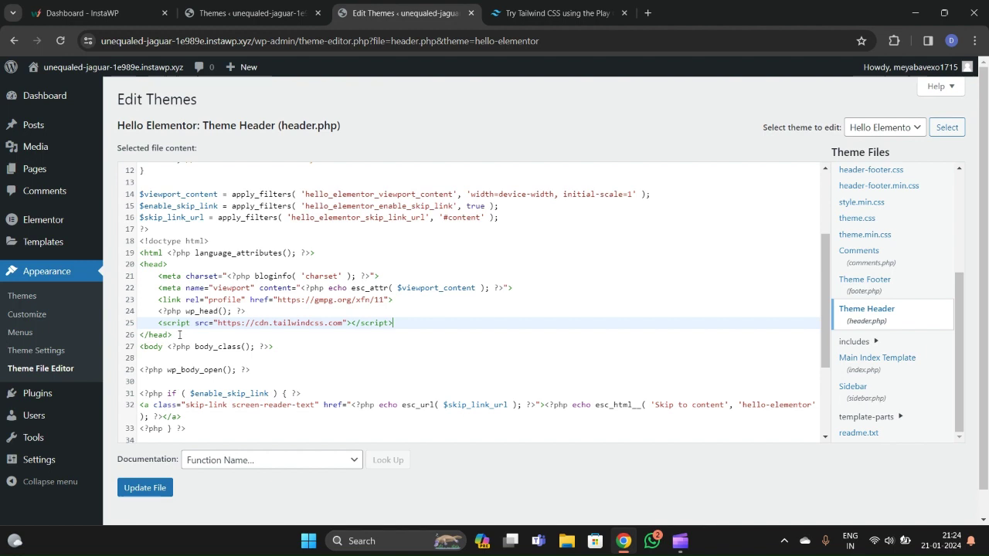
{"action": "scroll", "coordinate": [208, 340], "scroll_direction": "down", "scroll_amount": 3}
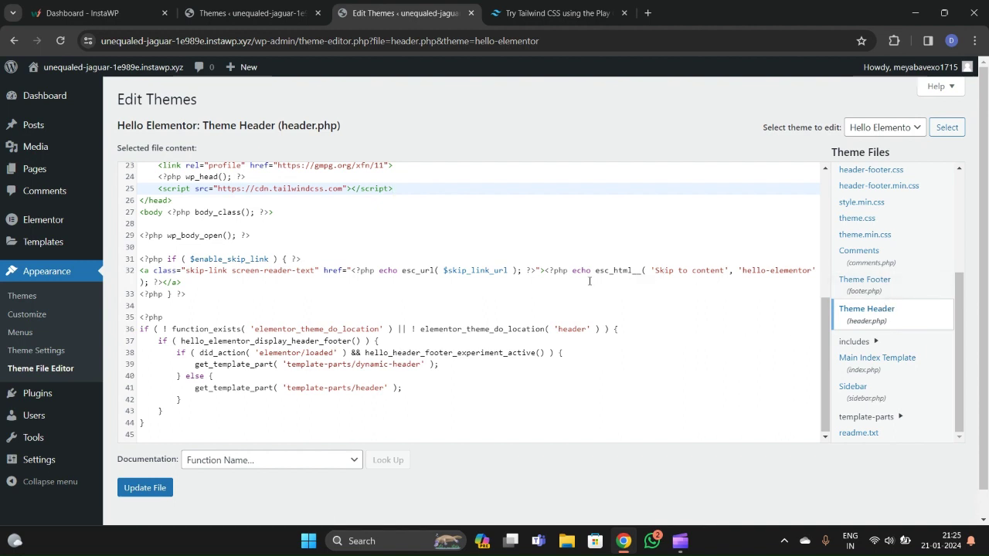
{"action": "scroll", "coordinate": [329, 298], "scroll_direction": "up", "scroll_amount": 3}
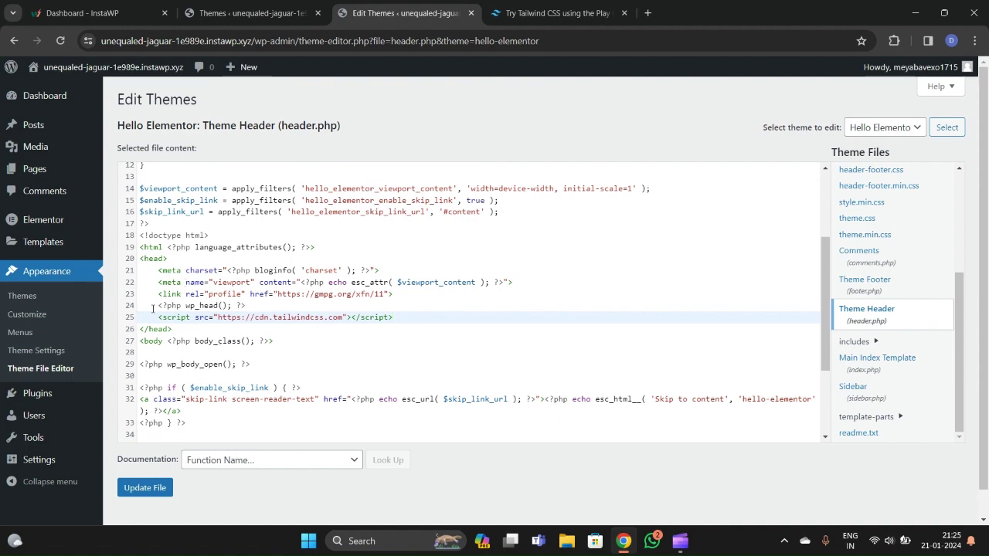
{"action": "scroll", "coordinate": [214, 284], "scroll_direction": "down", "scroll_amount": 3}
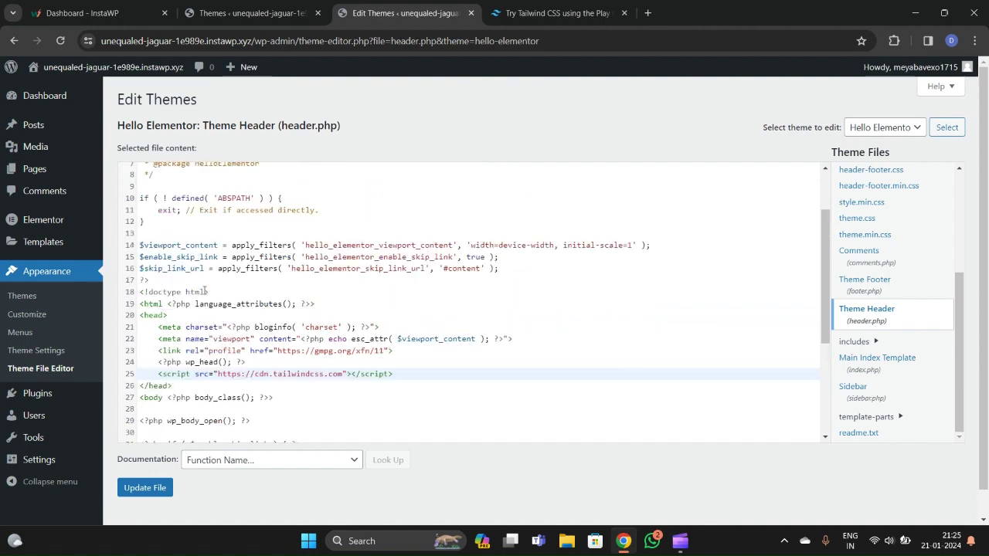
{"action": "left_click", "coordinate": [143, 487]}
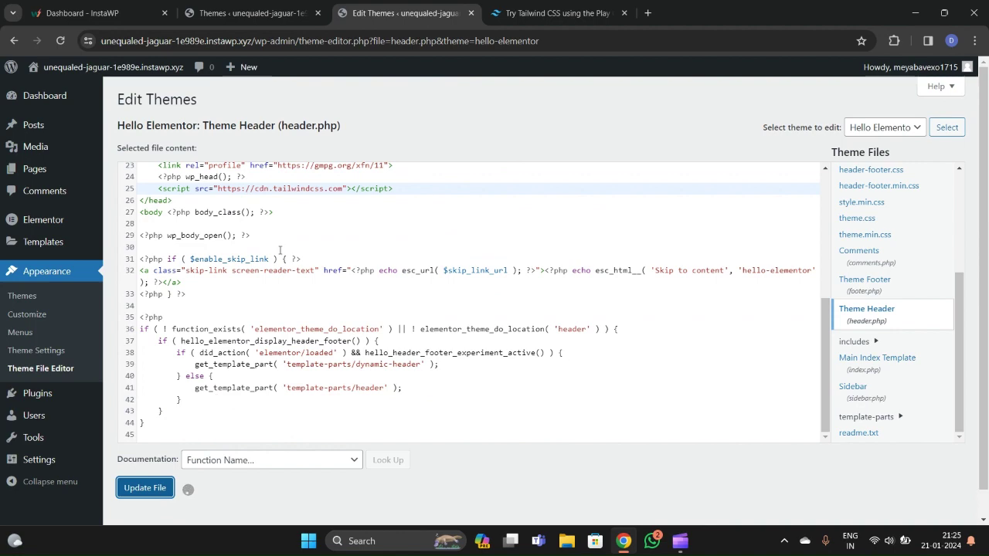
{"action": "scroll", "coordinate": [215, 332], "scroll_direction": "up", "scroll_amount": 5}
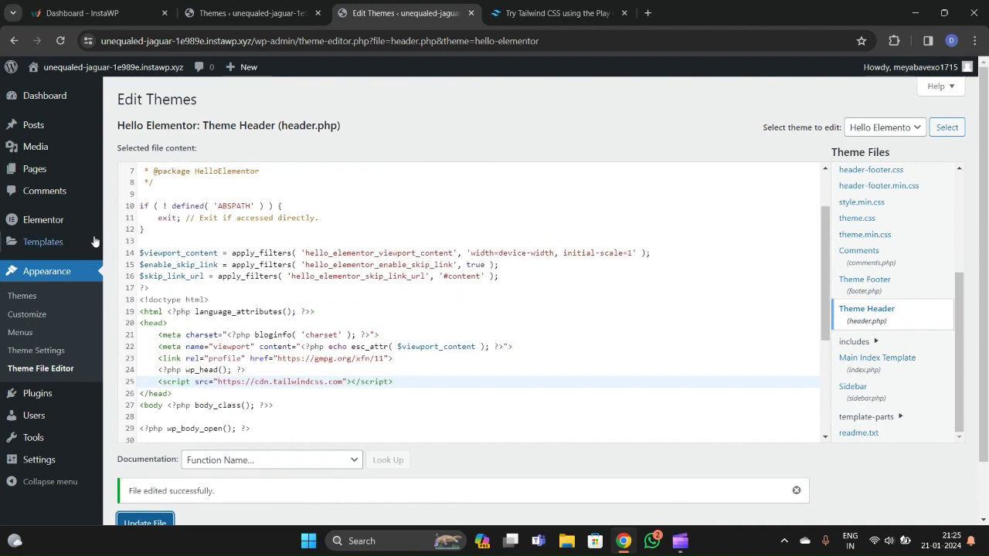
{"action": "left_click", "coordinate": [129, 176]}
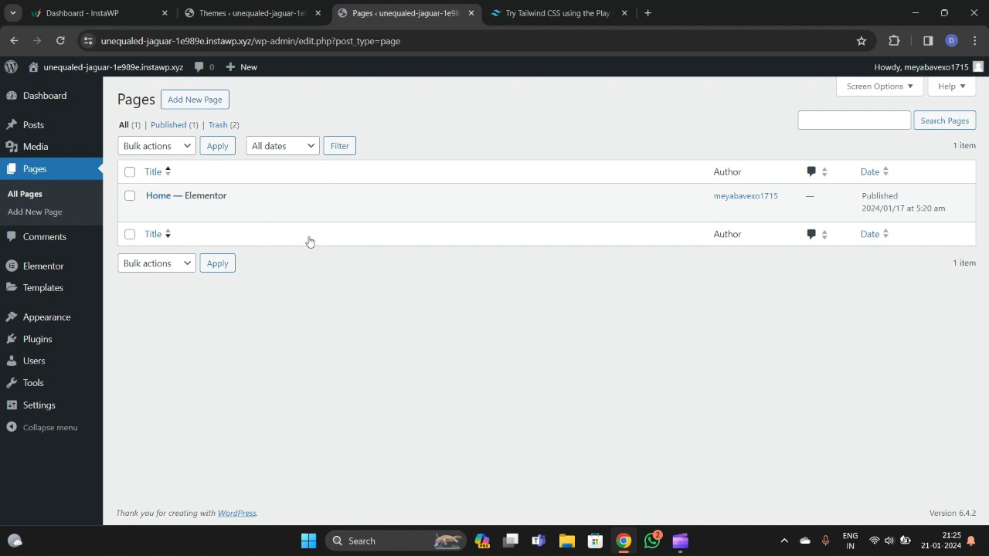
- Open Home's 'Edit with Elementor' link in a new tab and switch to it
{"action": "right_click", "coordinate": [292, 216]}
{"action": "left_click", "coordinate": [326, 224]}
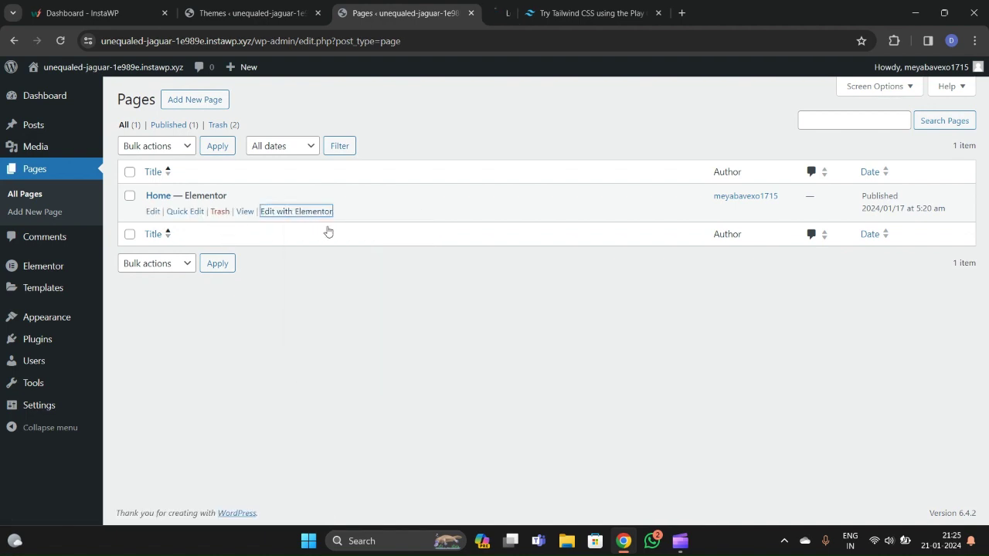
{"action": "left_click", "coordinate": [541, 24]}
{"action": "left_click", "coordinate": [421, 18]}
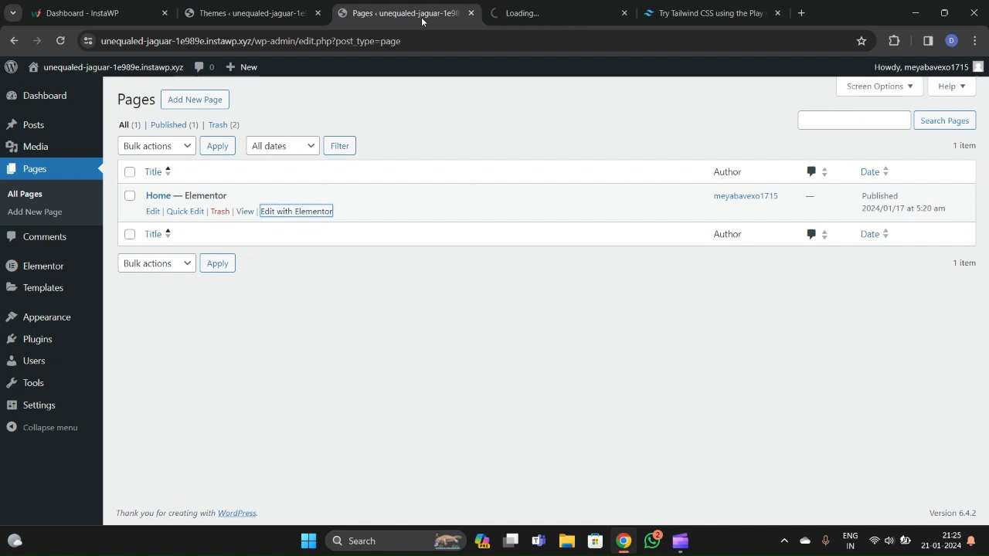
{"action": "left_click", "coordinate": [541, 13]}
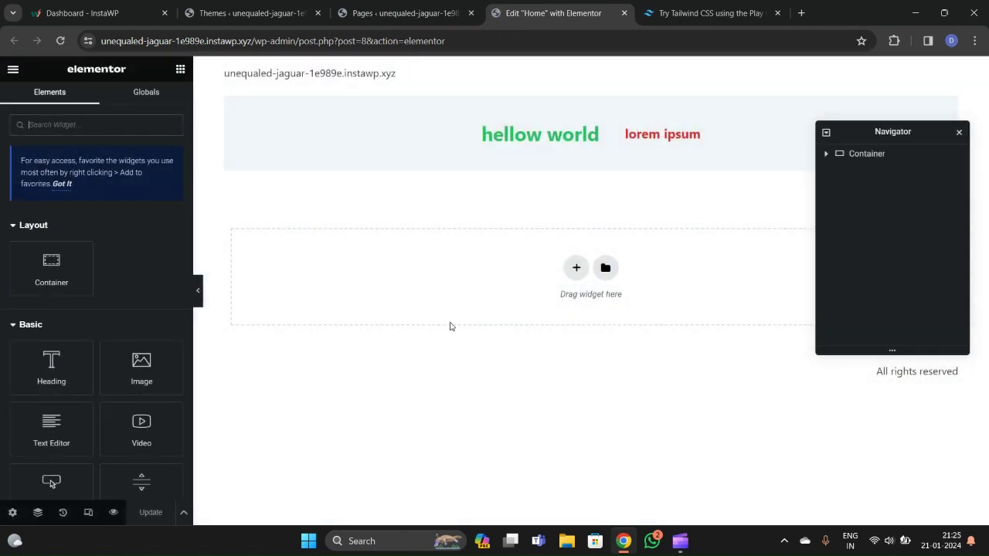
- Open the hello world HTML widget's code, widen the editor panel, and start a new section
{"action": "left_click", "coordinate": [525, 143]}
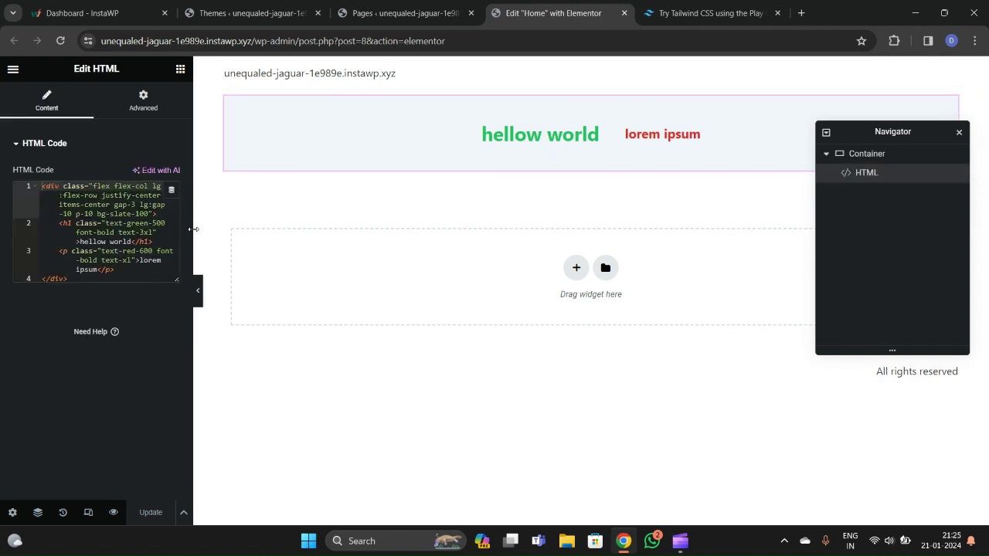
{"action": "left_click_drag", "start_coordinate": [196, 227], "coordinate": [313, 221]}
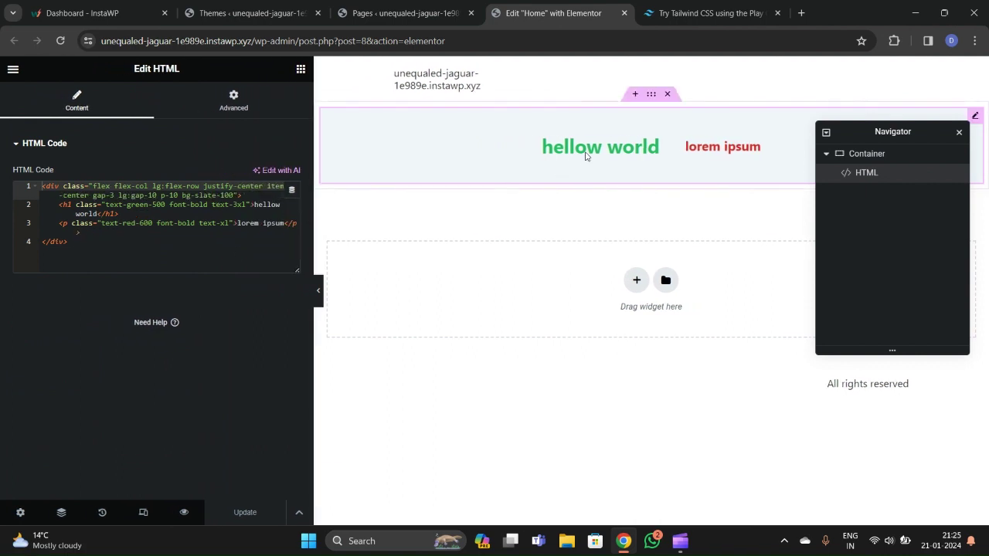
{"action": "left_click", "coordinate": [637, 279]}
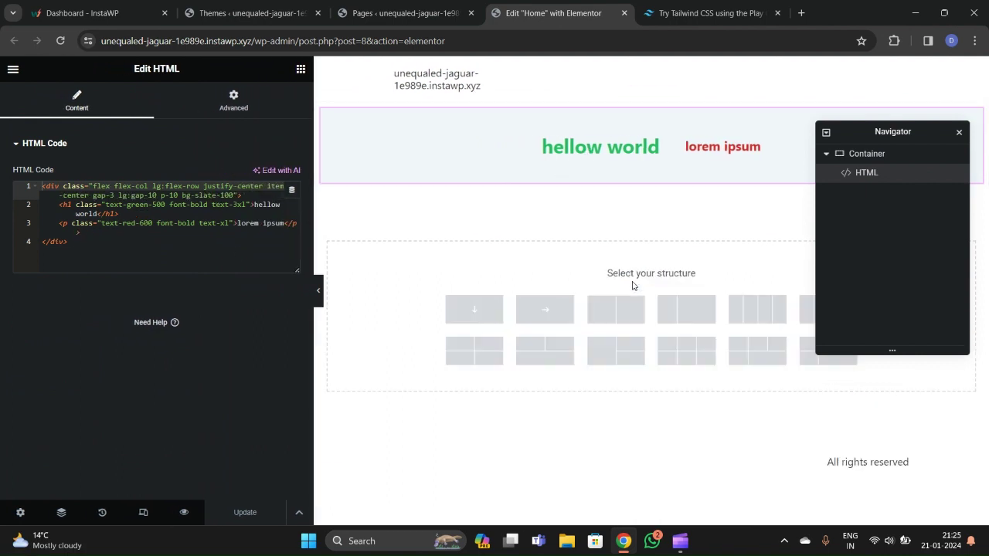
- Add a single-column section and drop an HTML widget into it
{"action": "left_click", "coordinate": [474, 309]}
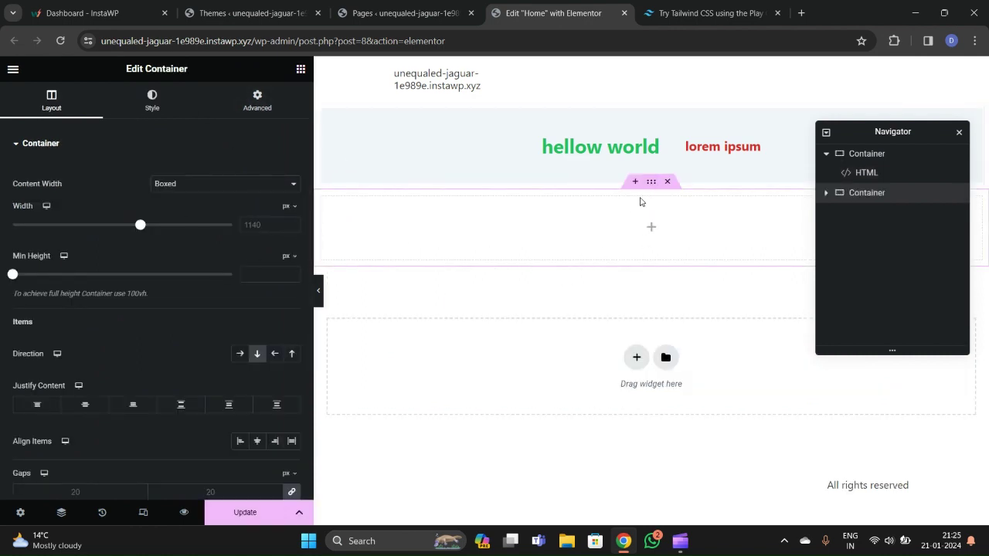
{"action": "left_click", "coordinate": [301, 68]}
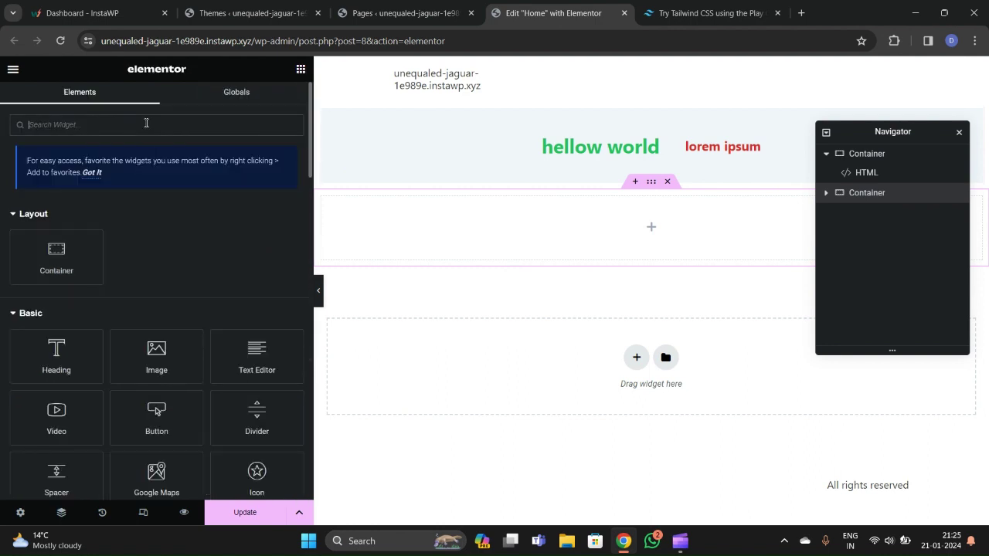
{"action": "type", "text": "html"}
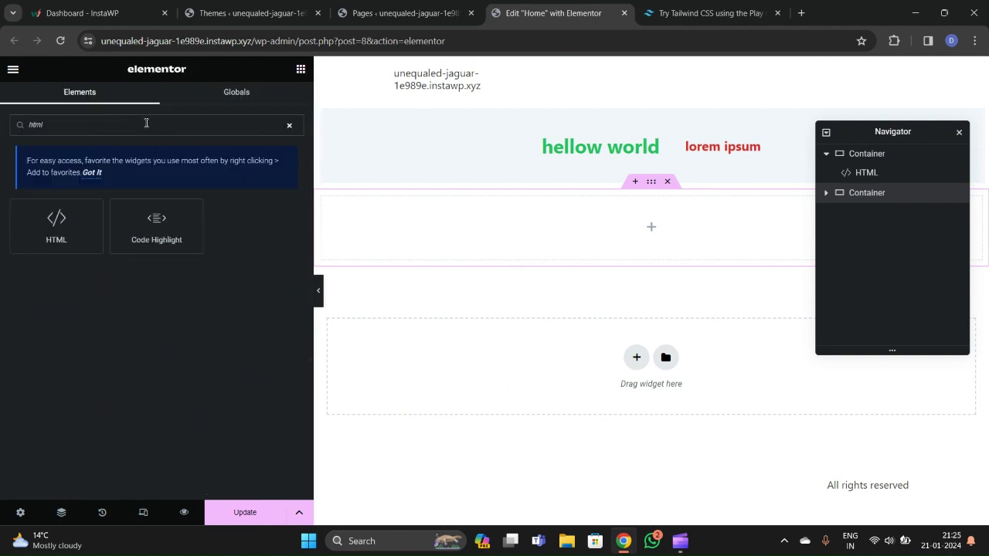
{"action": "left_click_drag", "start_coordinate": [78, 213], "coordinate": [620, 246]}
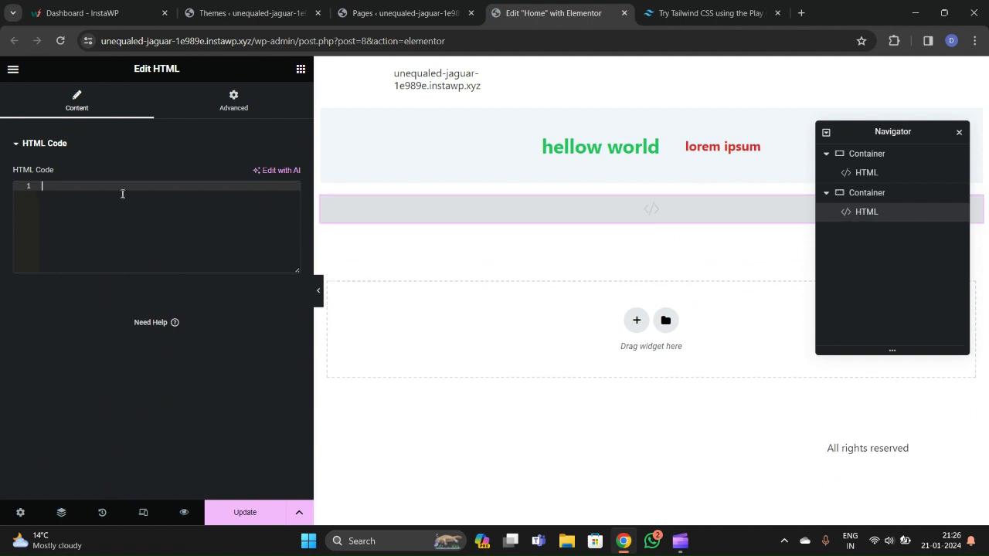
- Write a div containing an h1 reading 'Tailwind css in elementor website'
{"action": "type", "text": "div></div>"}
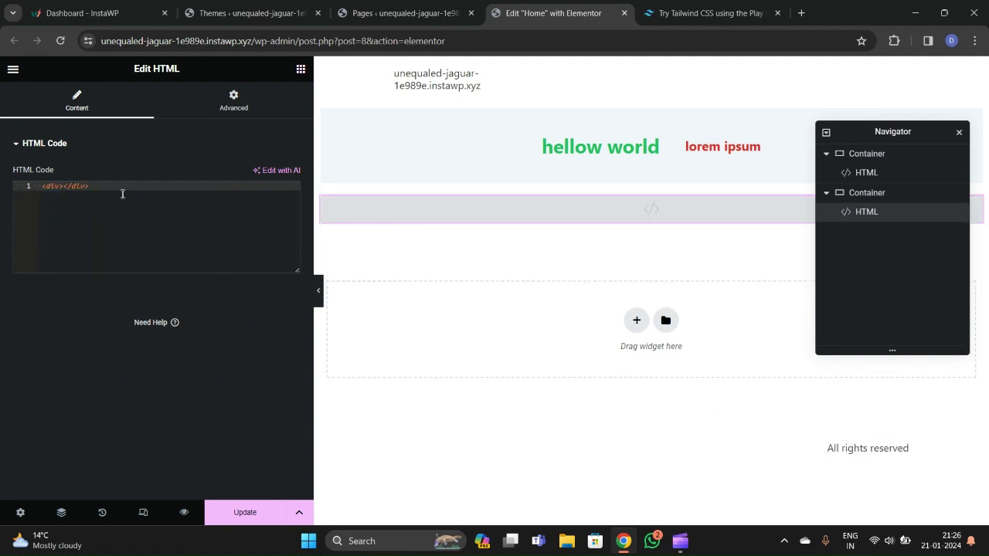
{"action": "key", "text": "Return"}
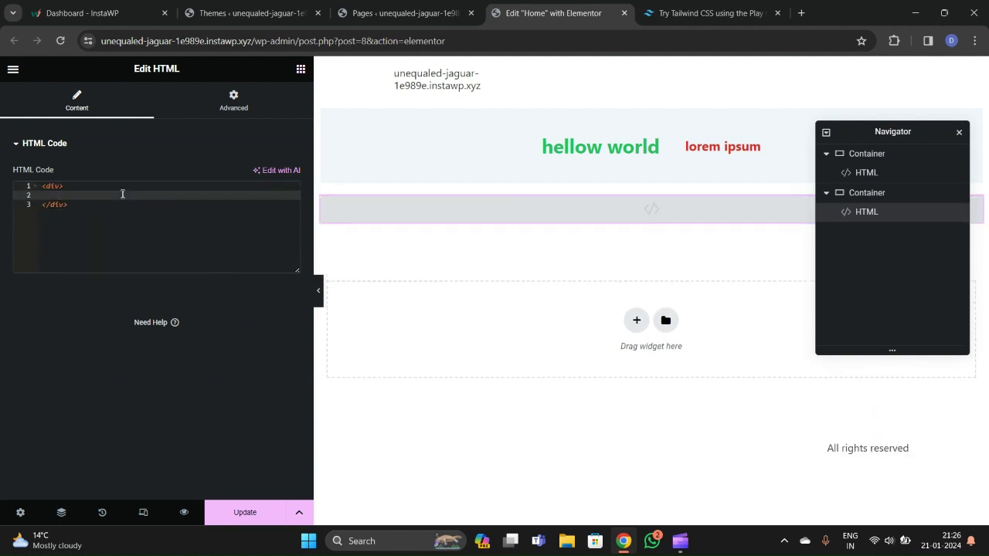
{"action": "type", "text": "h1"}
{"action": "key", "text": "Return"}
{"action": "key", "text": "BackSpace"}
{"action": "key", "text": "BackSpace"}
{"action": "key", "text": "BackSpace"}
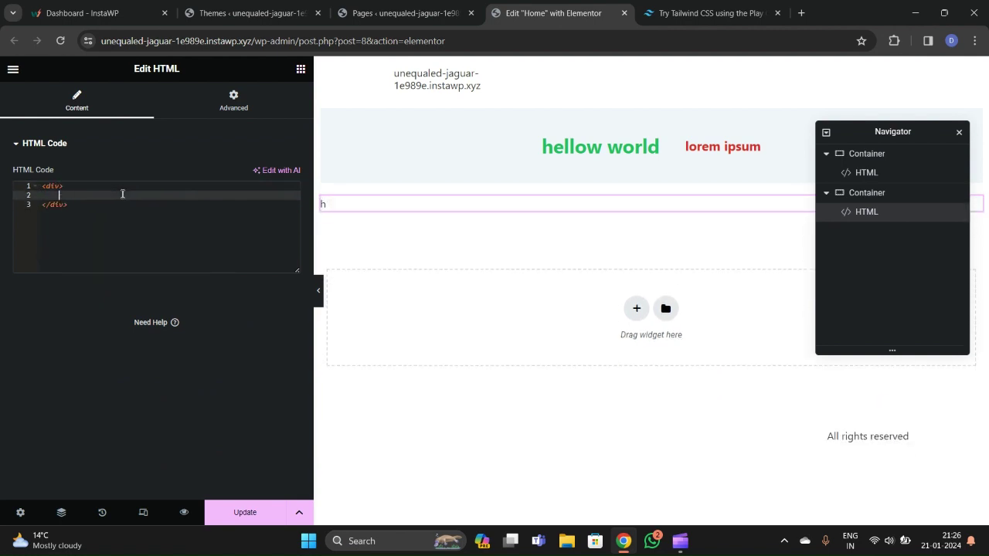
{"action": "type", "text": "<h1>"}
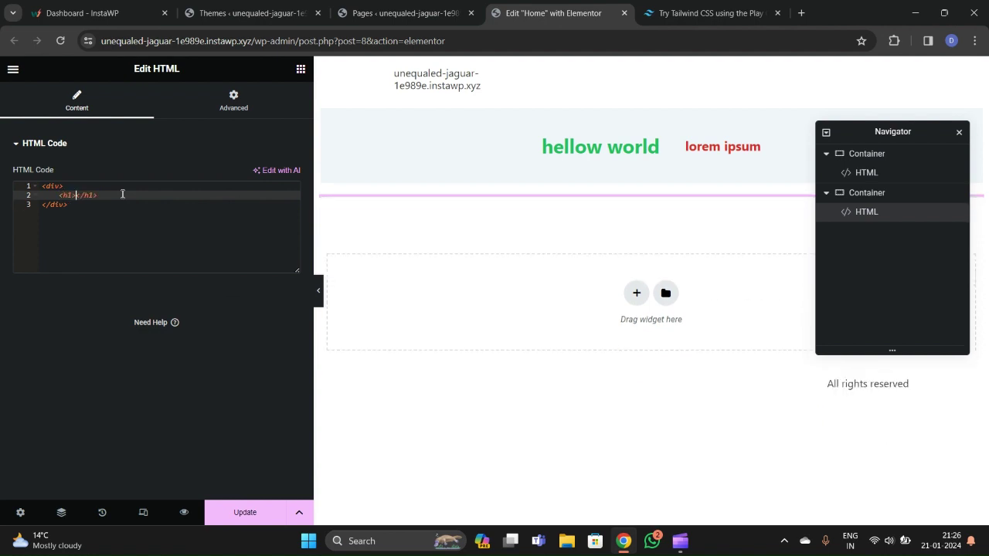
{"action": "type", "text": "Tailwind css "}
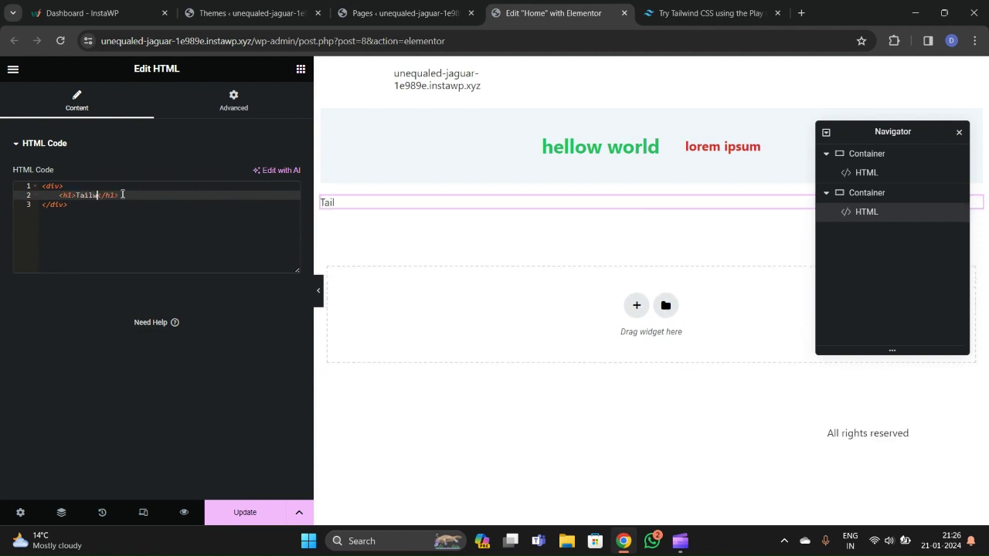
{"action": "type", "text": "in elementor"}
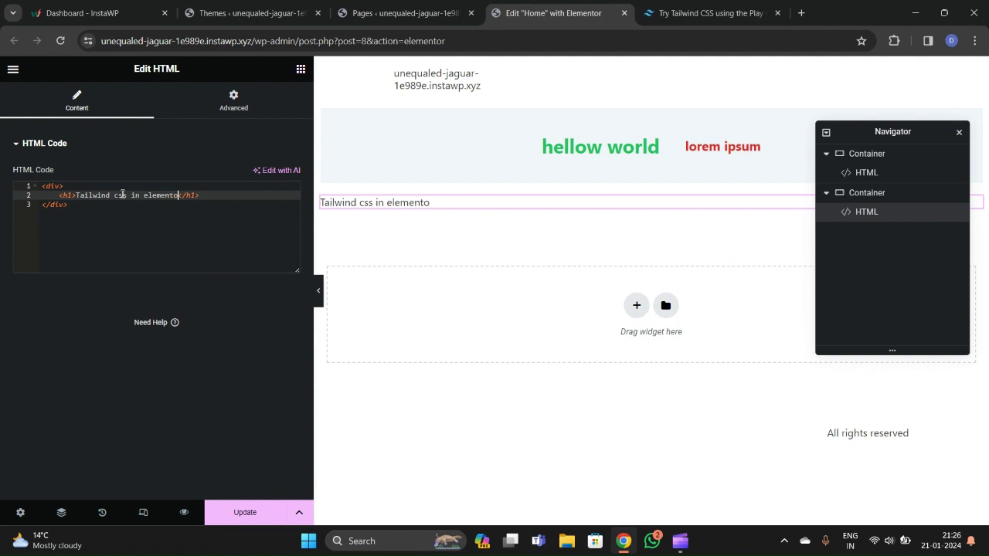
{"action": "type", "text": " website"}
- Give the h1 the classes text-red-500 text-xl font-bold
{"action": "left_click", "coordinate": [72, 195]}
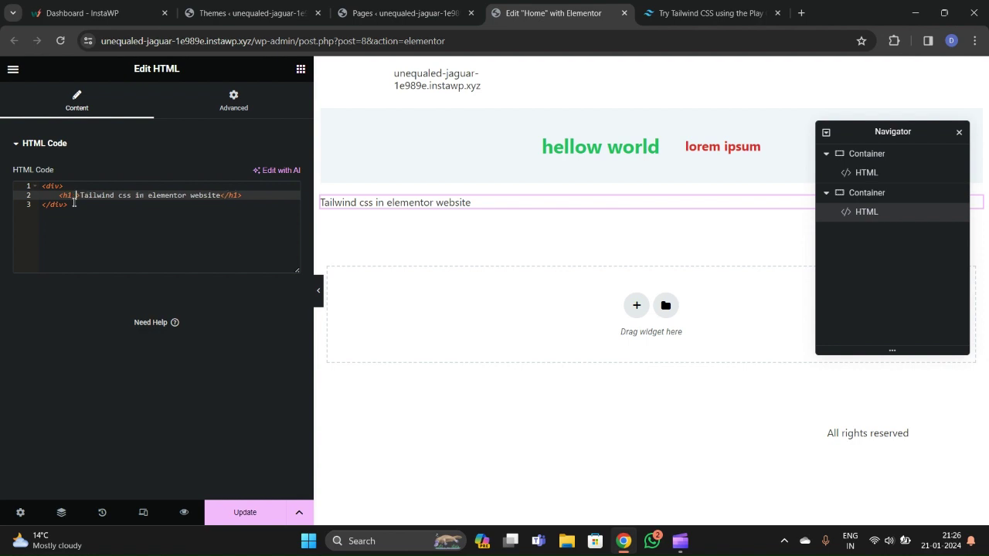
{"action": "type", "text": "cl"}
{"action": "key", "text": "Return"}
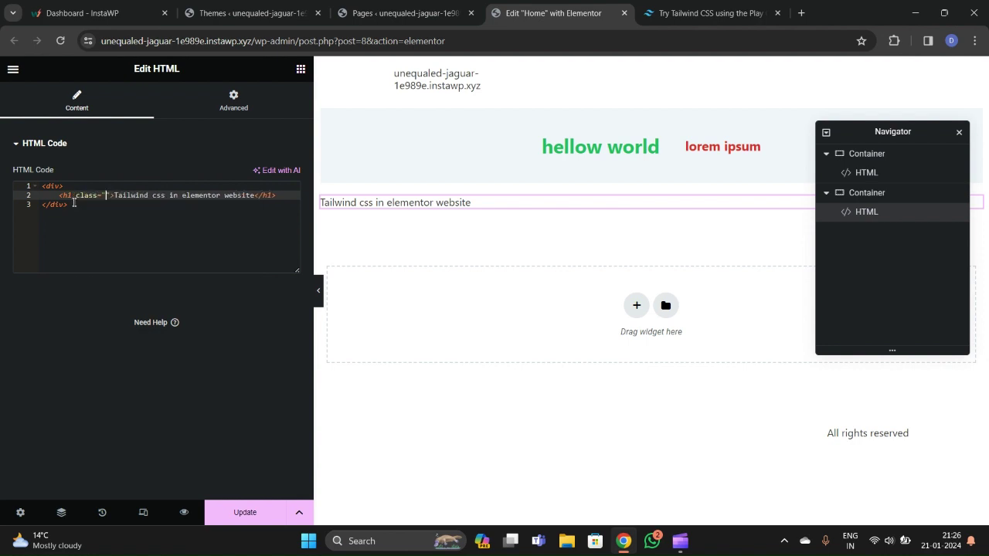
{"action": "type", "text": "text-red"}
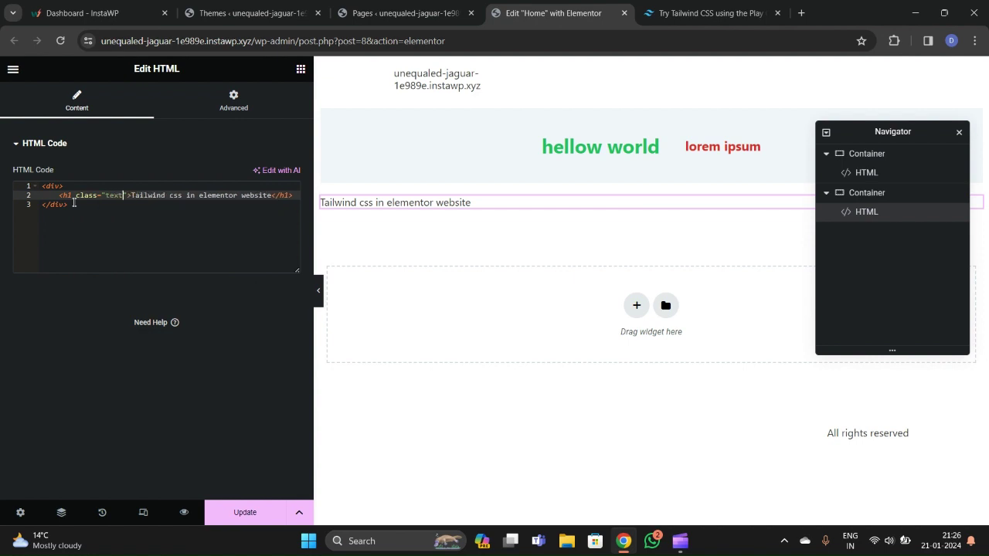
{"action": "type", "text": "-500"}
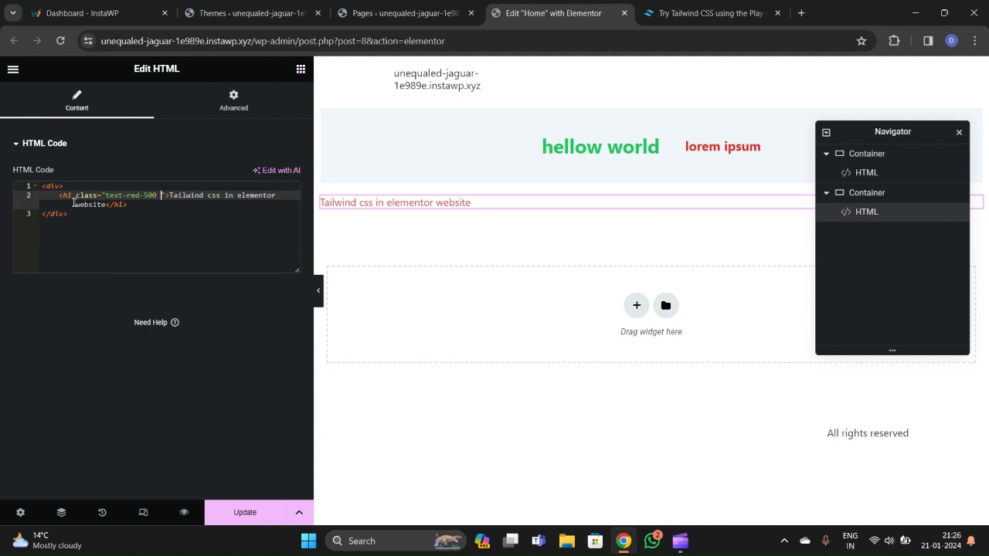
{"action": "type", "text": " text-"}
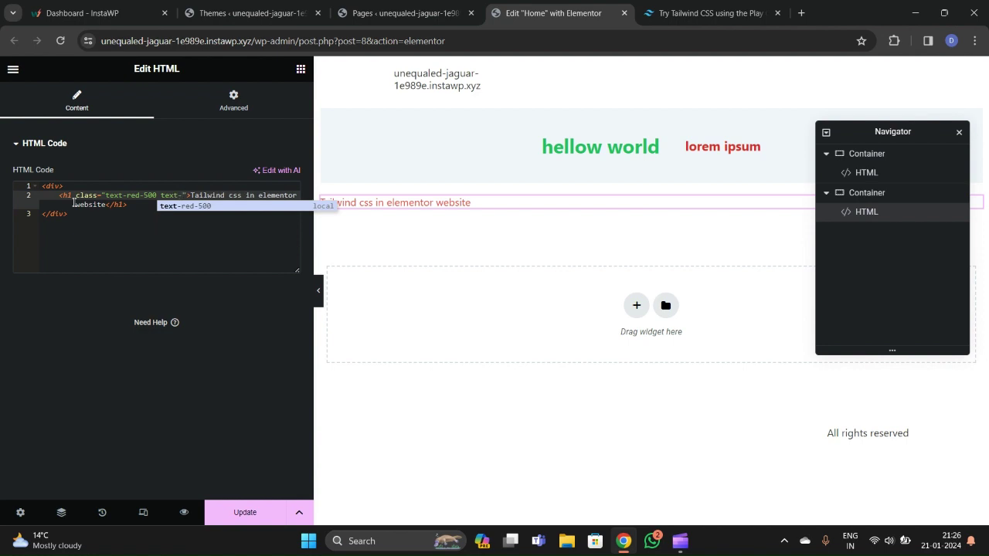
{"action": "type", "text": "xl"}
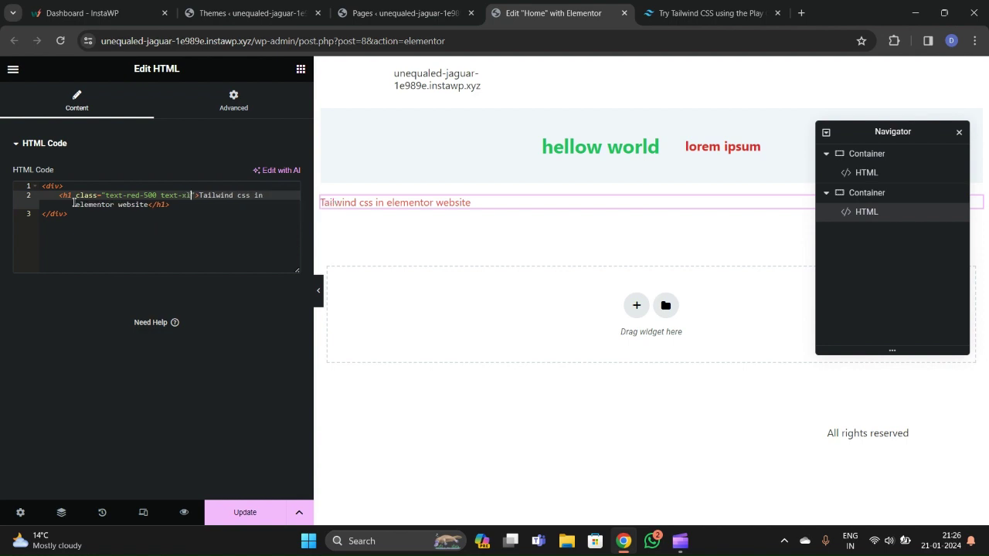
{"action": "type", "text": "font-bold"}
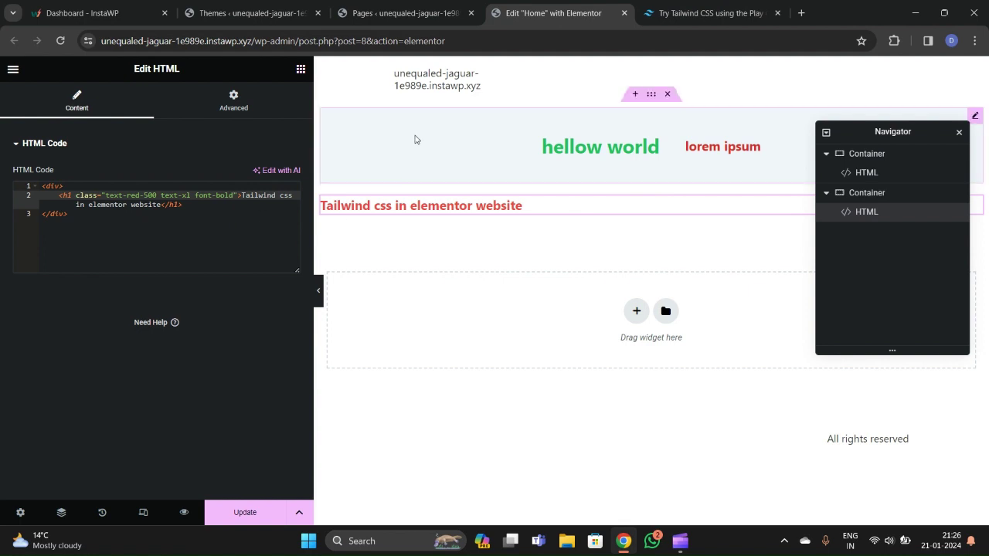
- Search the Tailwind docs for the Text Wrap page
{"action": "left_click", "coordinate": [689, 14]}
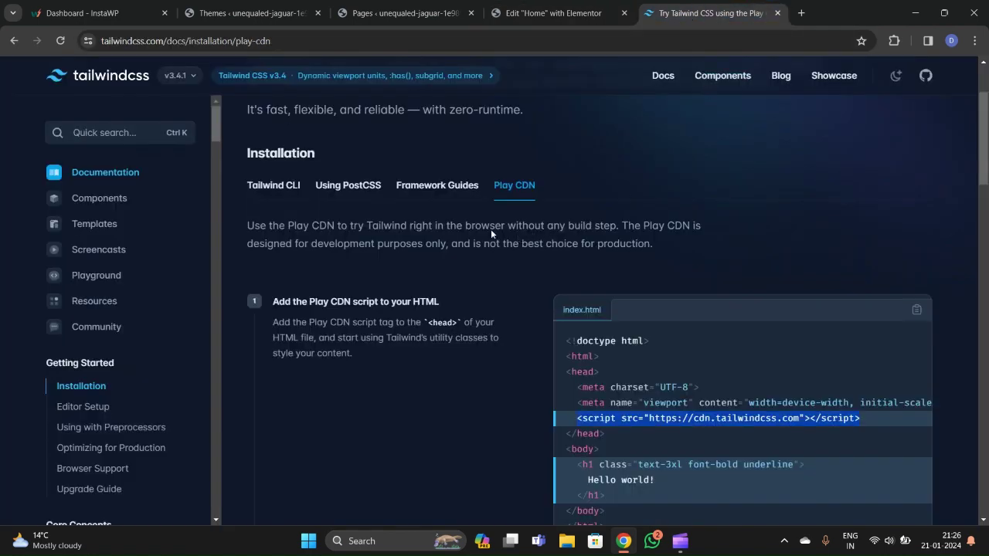
{"action": "left_click", "coordinate": [117, 133]}
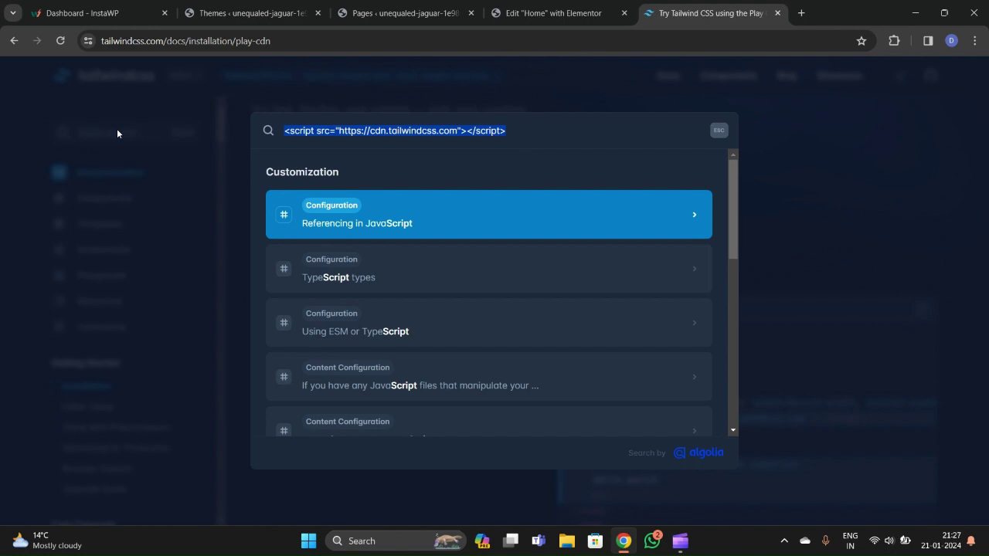
{"action": "type", "text": "text"}
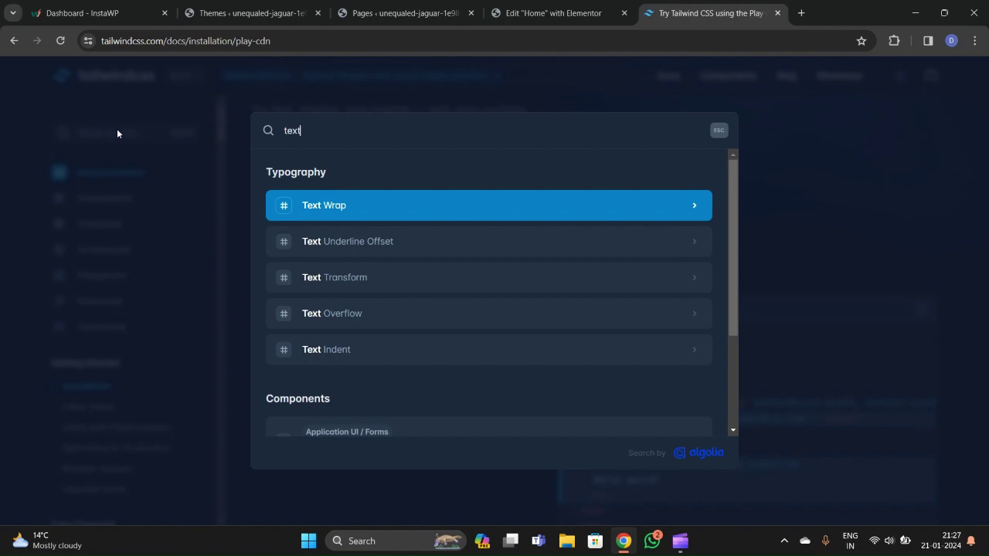
{"action": "key", "text": "Return"}
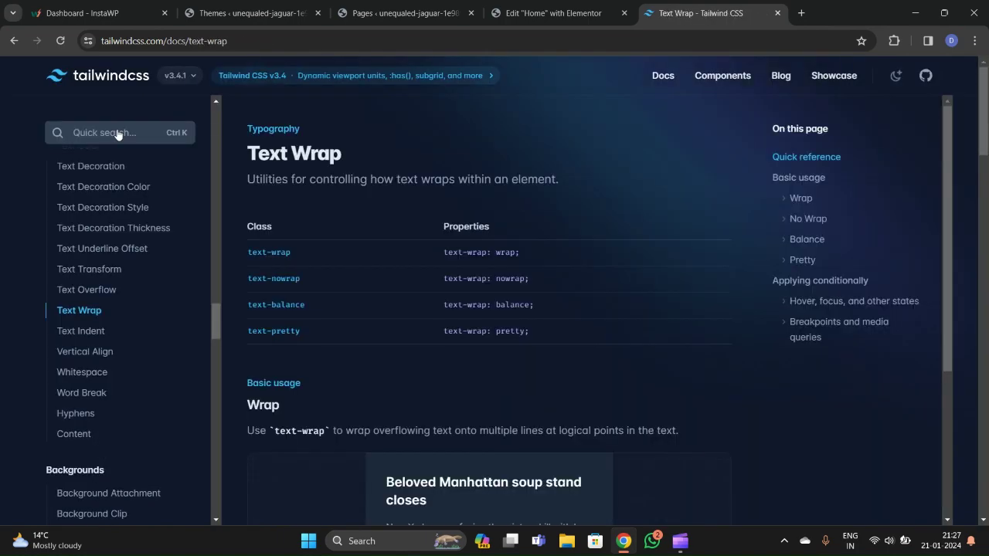
- Read the Balance and Pretty examples, then return to the Elementor editor
{"action": "scroll", "coordinate": [369, 300], "scroll_direction": "down", "scroll_amount": 3}
{"action": "scroll", "coordinate": [370, 305], "scroll_direction": "down", "scroll_amount": 10}
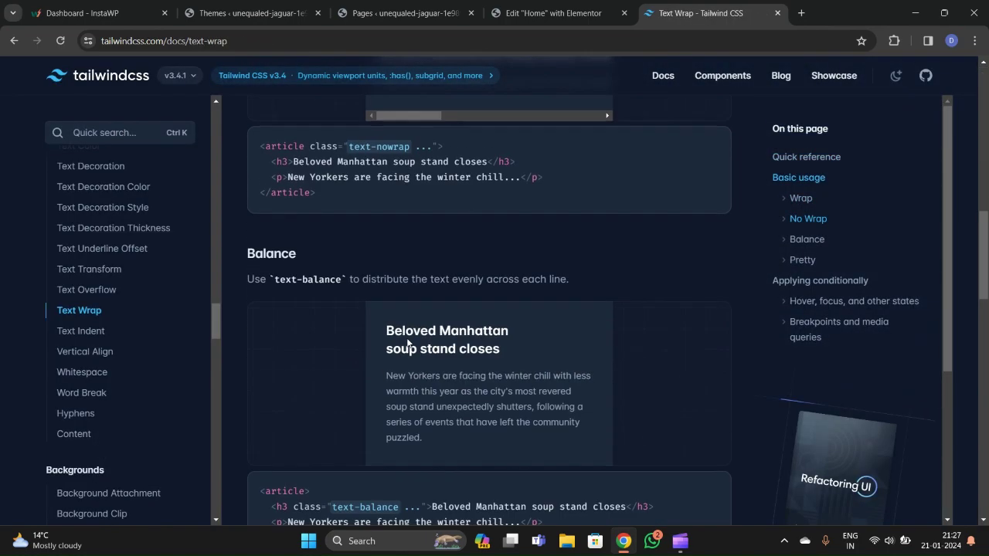
{"action": "scroll", "coordinate": [392, 334], "scroll_direction": "down", "scroll_amount": 3}
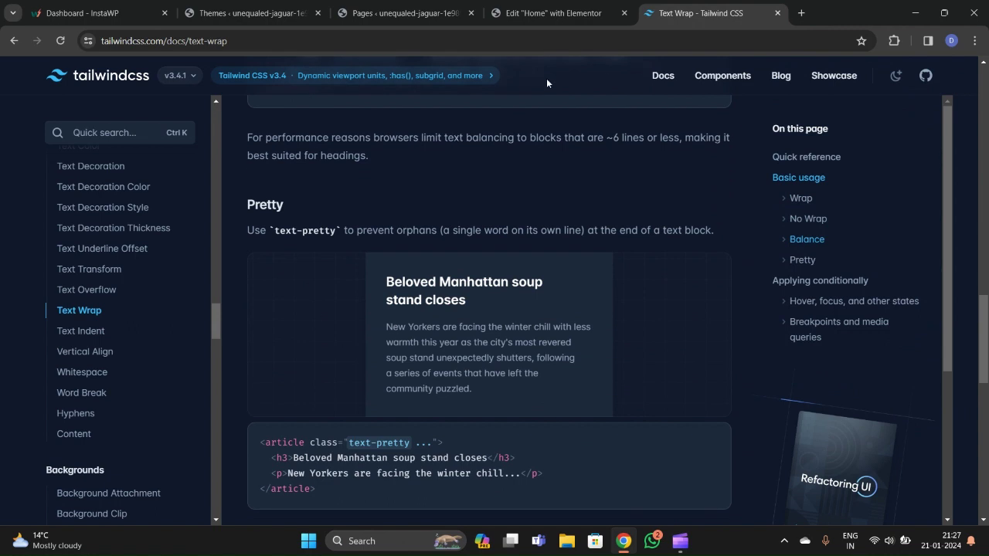
{"action": "left_click", "coordinate": [530, 21]}
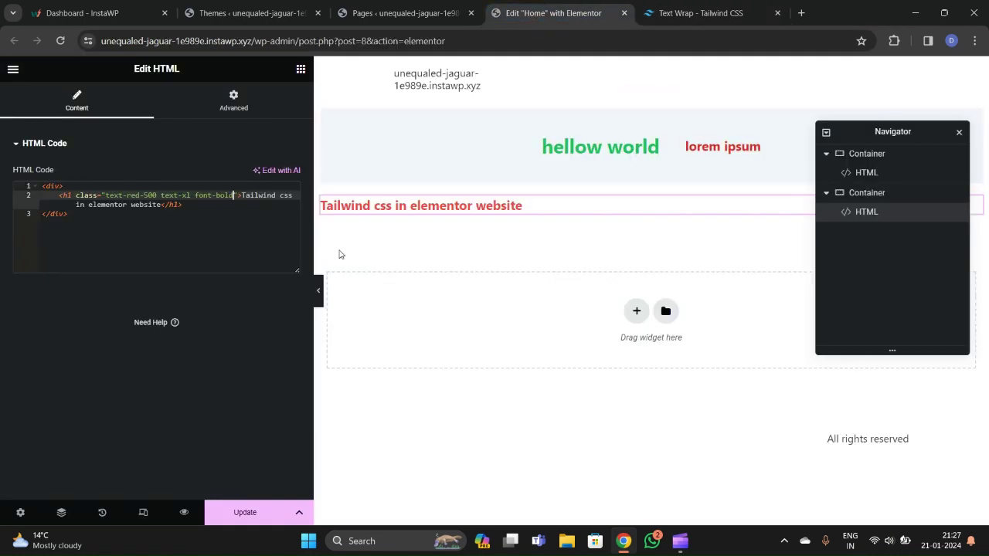
- Add class="flex flex-" to the HTML widget's outer div
{"action": "left_click", "coordinate": [197, 211]}
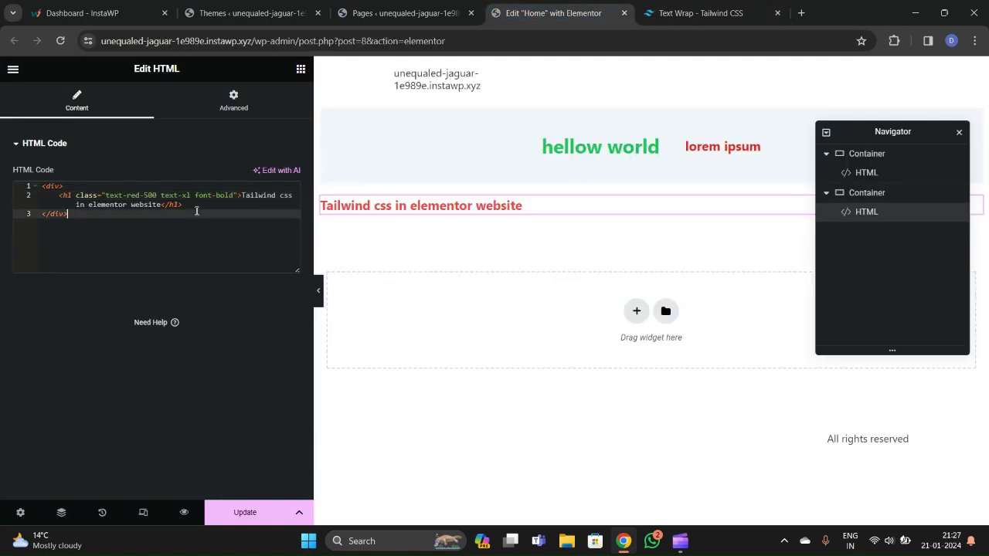
{"action": "left_click", "coordinate": [61, 188]}
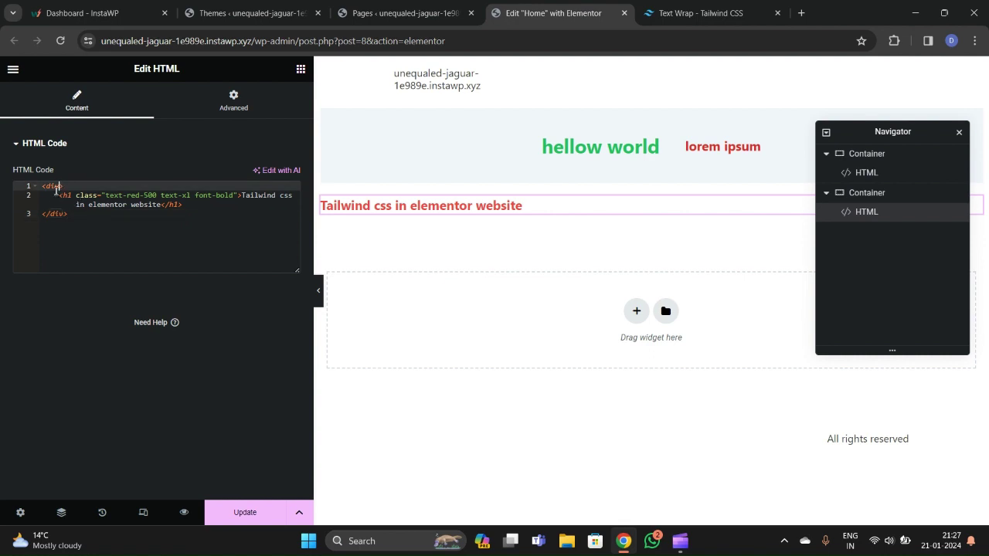
{"action": "type", "text": "class=\""}
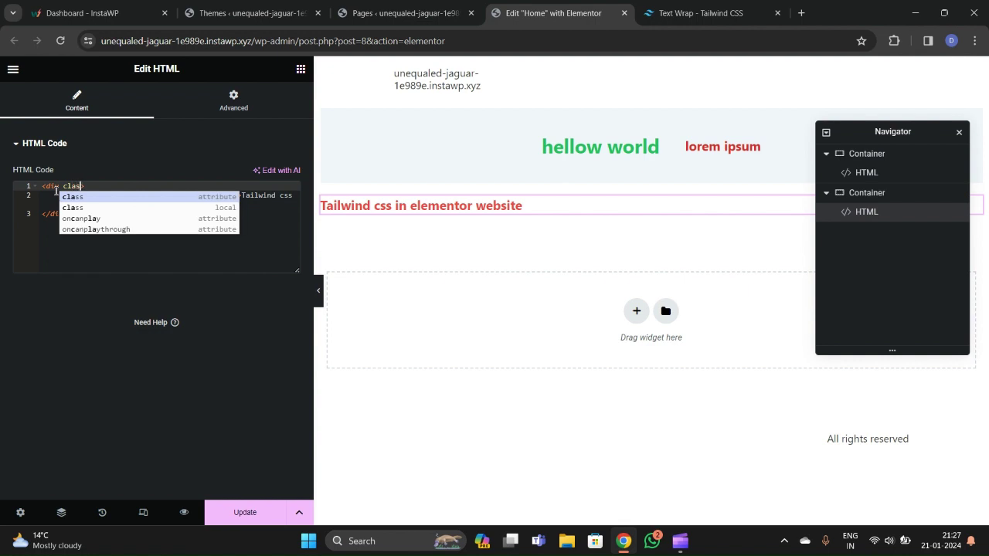
{"action": "type", "text": "flex fle"}
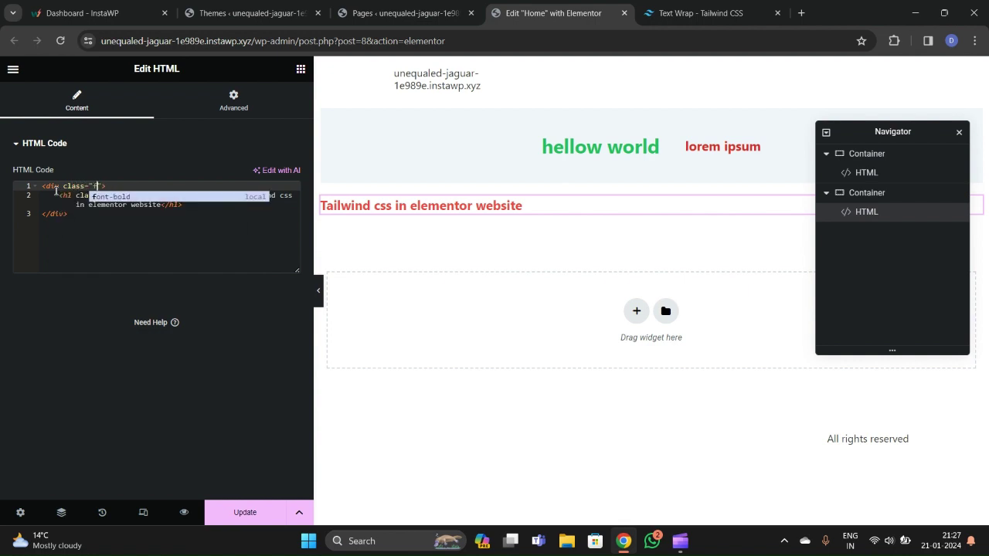
{"action": "type", "text": "x-col"}
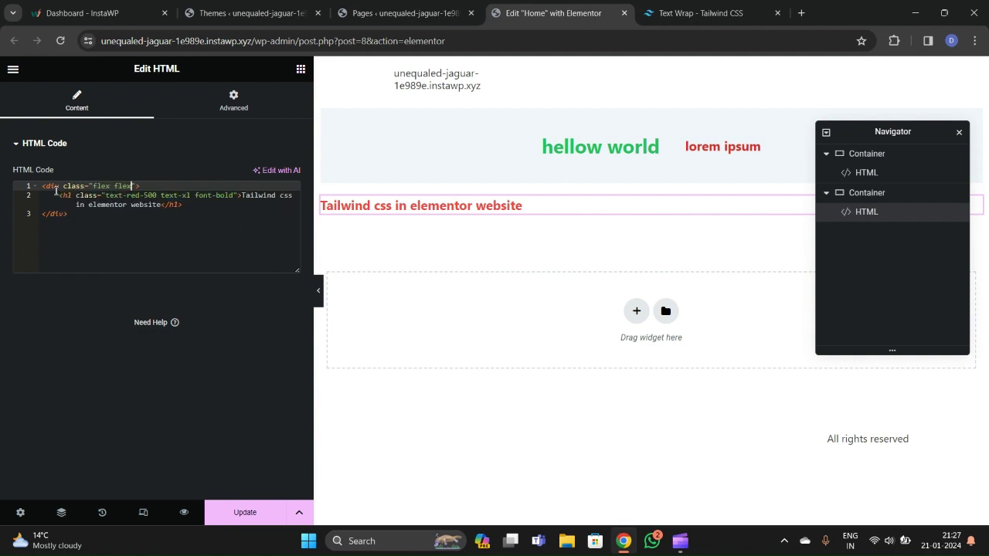
{"action": "key", "text": "BackSpace"}
- Add a nested div with the text 'box 1' below the h1
{"action": "left_click", "coordinate": [206, 208]}
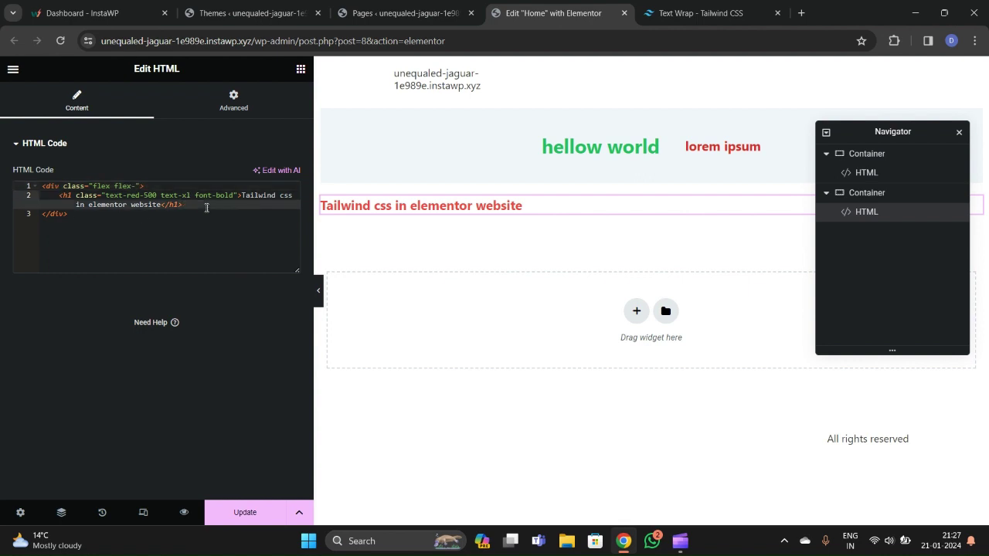
{"action": "key", "text": "Return"}
{"action": "type", "text": "div"}
{"action": "key", "text": "Escape"}
{"action": "key", "text": "BackSpace"}
{"action": "key", "text": "BackSpace"}
{"action": "type", "text": "<div>"}
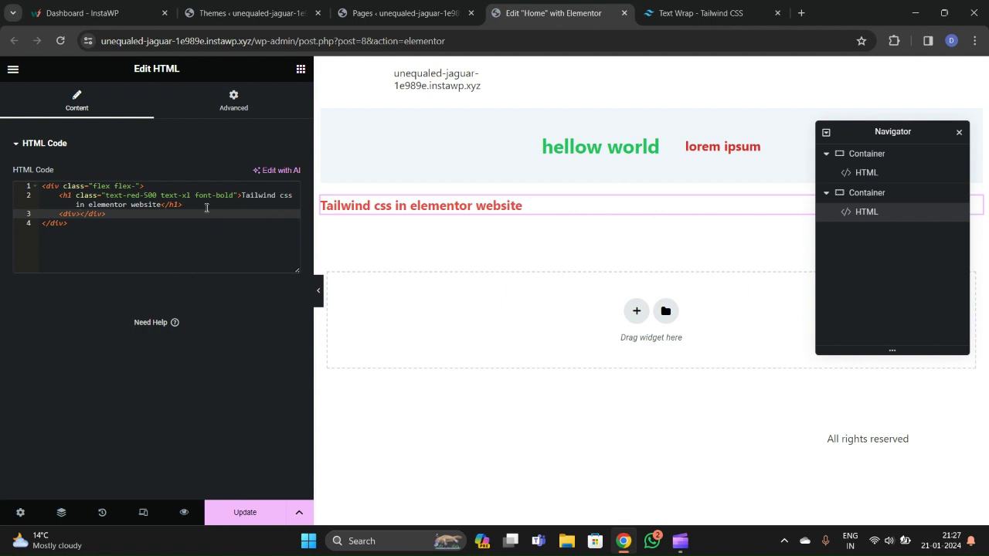
{"action": "type", "text": "box "}
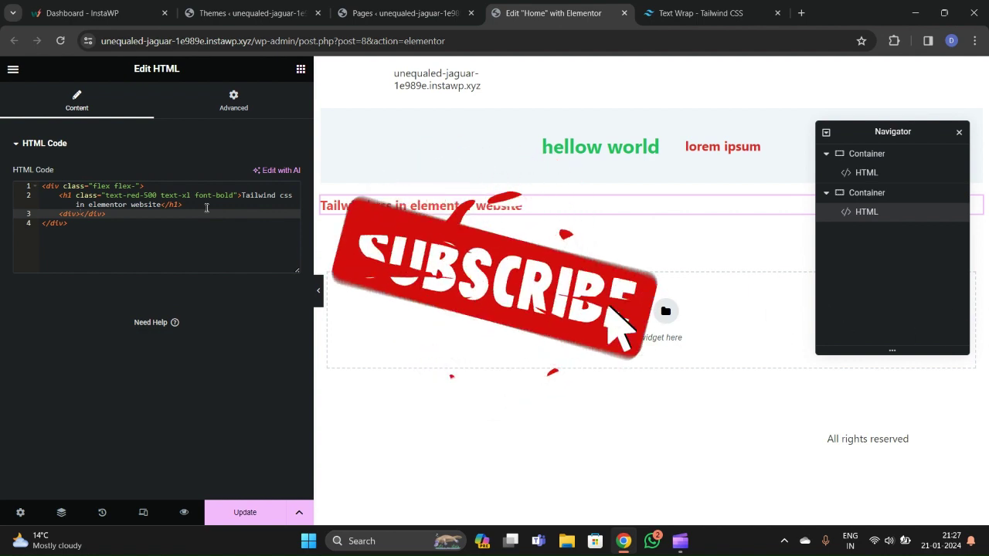
{"action": "type", "text": "1"}
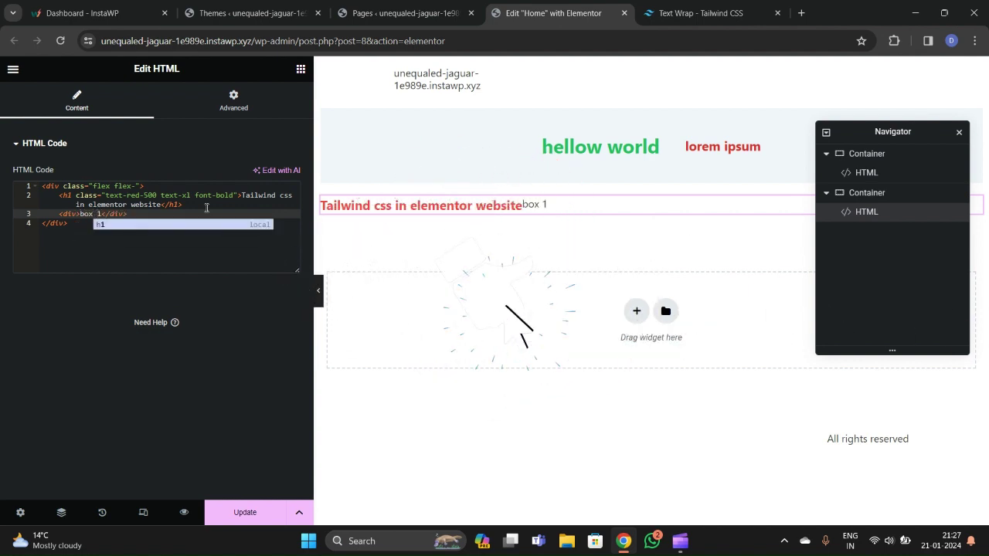
- Give the box 1 div the classes bg-black h-[200px] w-[200px]
{"action": "key", "text": "Left"}
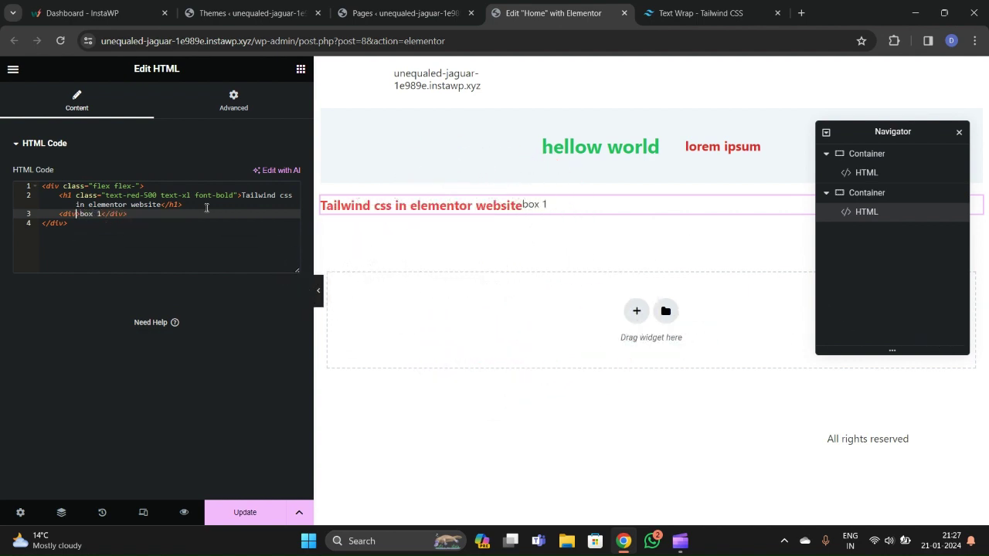
{"action": "type", "text": "class=\"bg-black h"}
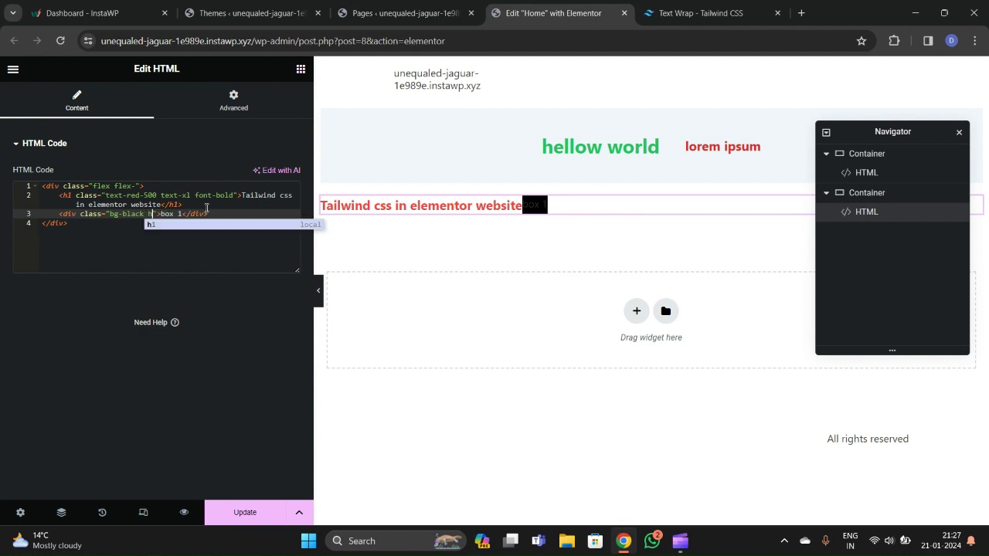
{"action": "type", "text": "-"}
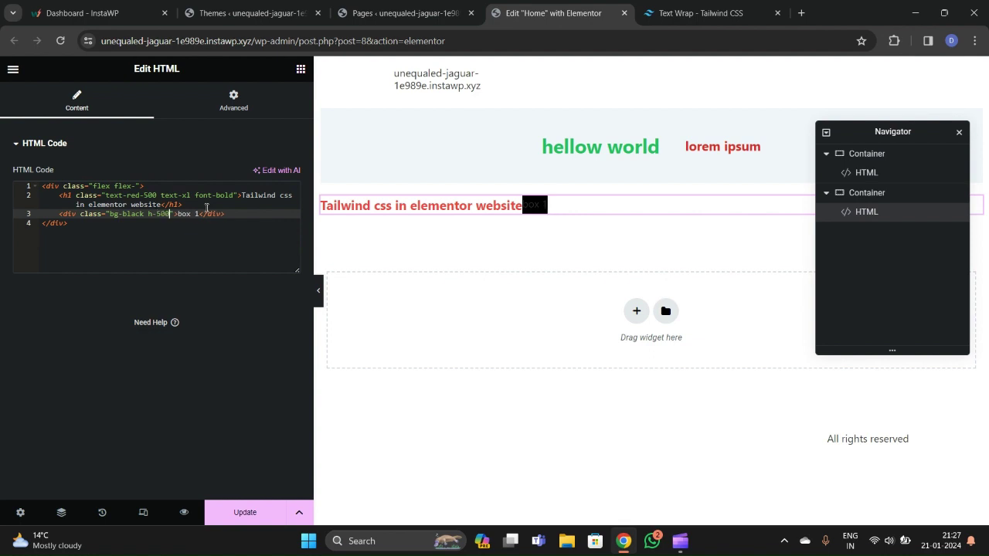
{"action": "type", "text": "[500px"}
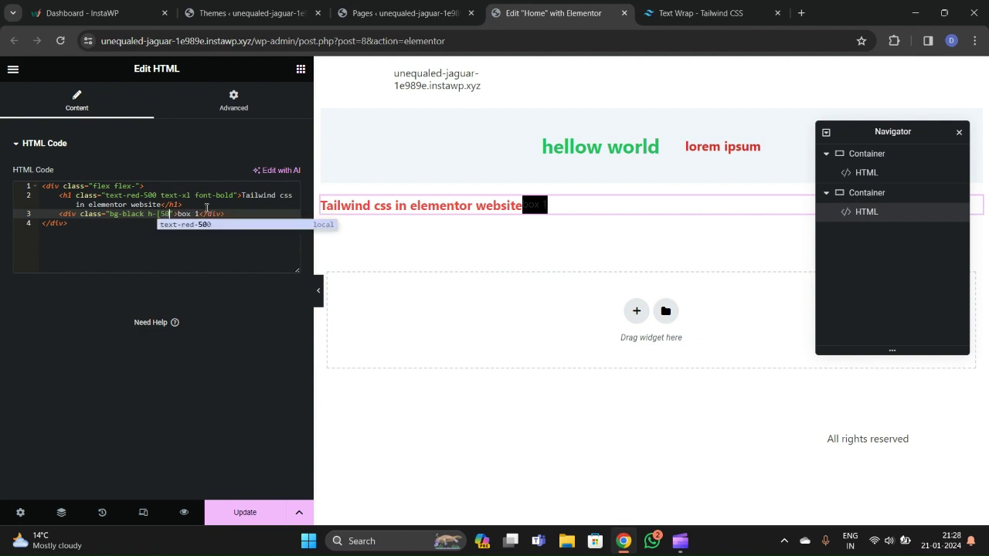
{"action": "type", "text": "]"}
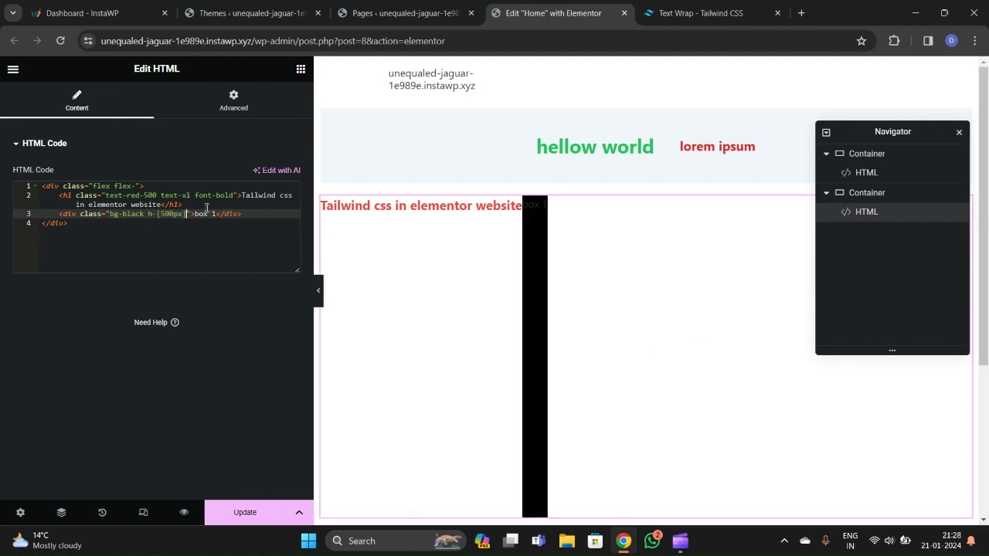
{"action": "key", "text": "ctrl+Home"}
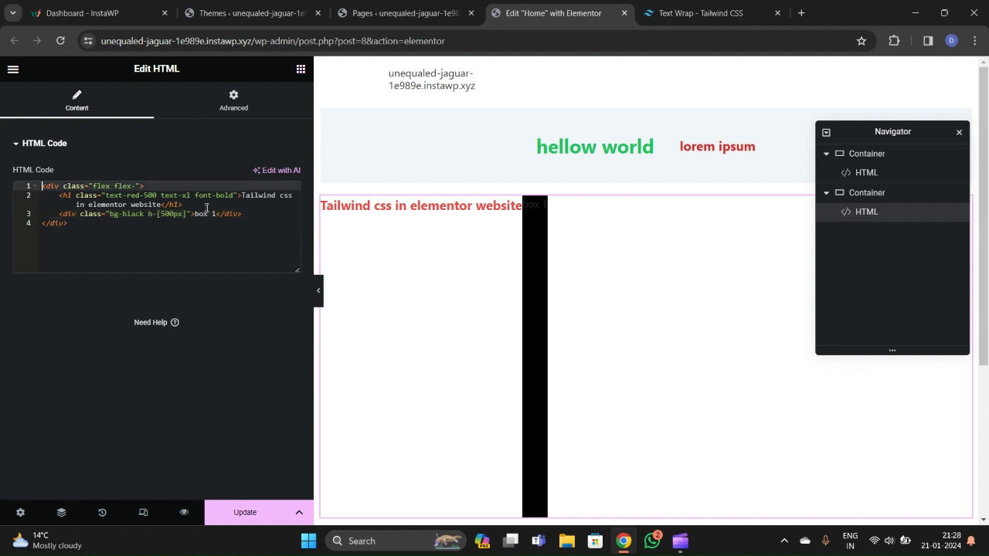
{"action": "left_click", "coordinate": [167, 214]}
{"action": "key", "text": "BackSpace"}
{"action": "key", "text": "BackSpace"}
{"action": "type", "text": "20"}
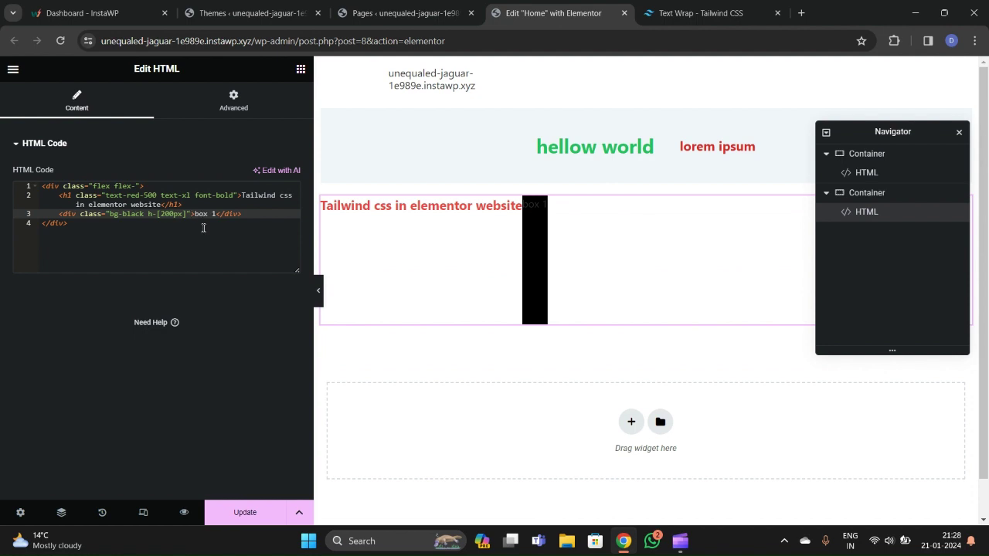
{"action": "left_click", "coordinate": [186, 214]}
{"action": "type", "text": "w-[200px]"}
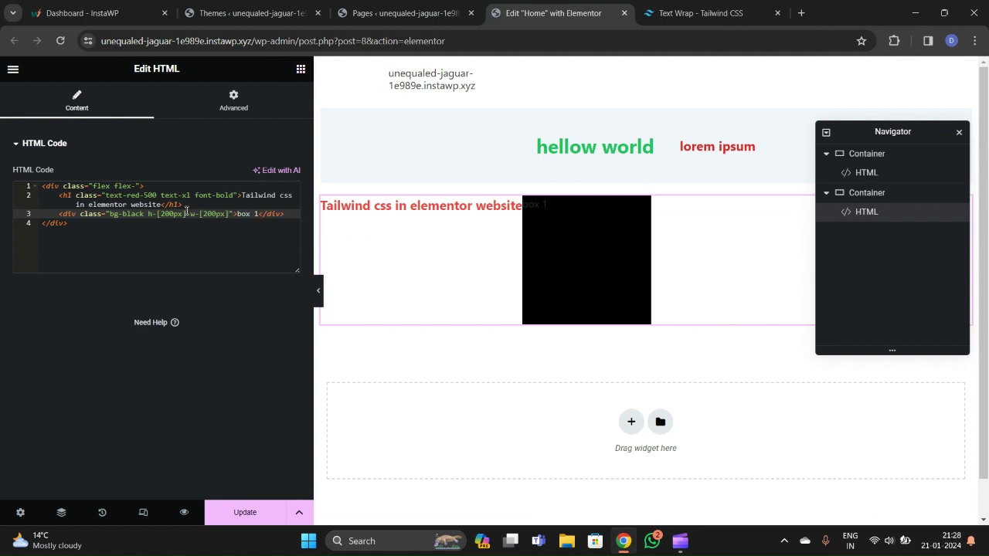
- Duplicate the box 1 line with Shift+Alt+Down to make six boxes
{"action": "left_click", "coordinate": [187, 205]}
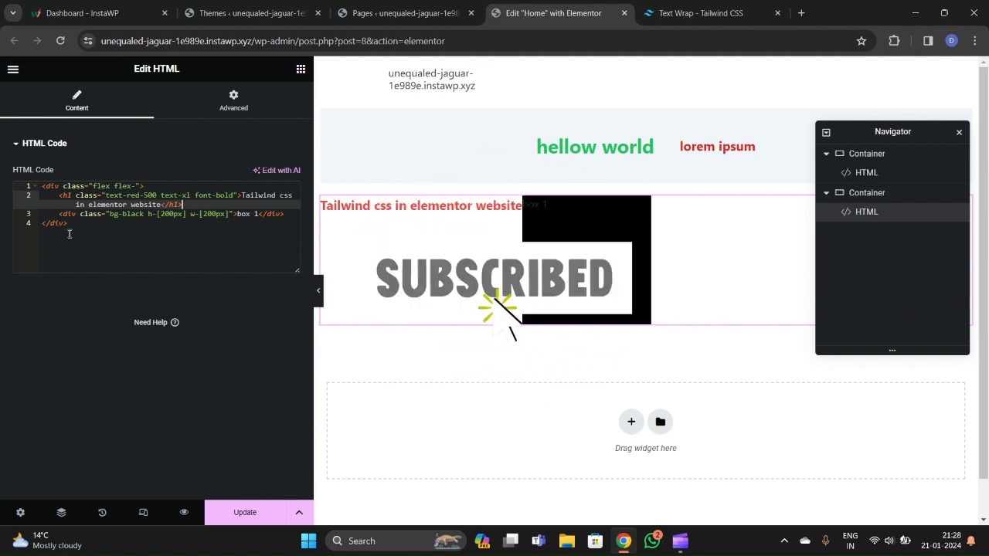
{"action": "left_click", "coordinate": [290, 217]}
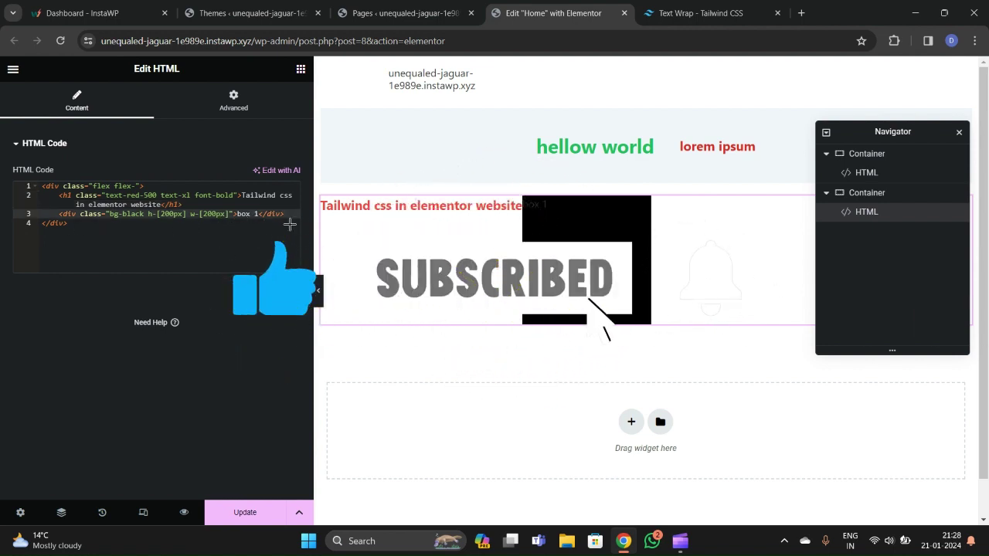
{"action": "key", "text": "alt+shift+Down"}
{"action": "key", "text": "alt+shift+Down"}
{"action": "key", "text": "alt+shift+Down"}
{"action": "key", "text": "alt+shift+Down"}
{"action": "key", "text": "alt+shift+Down"}
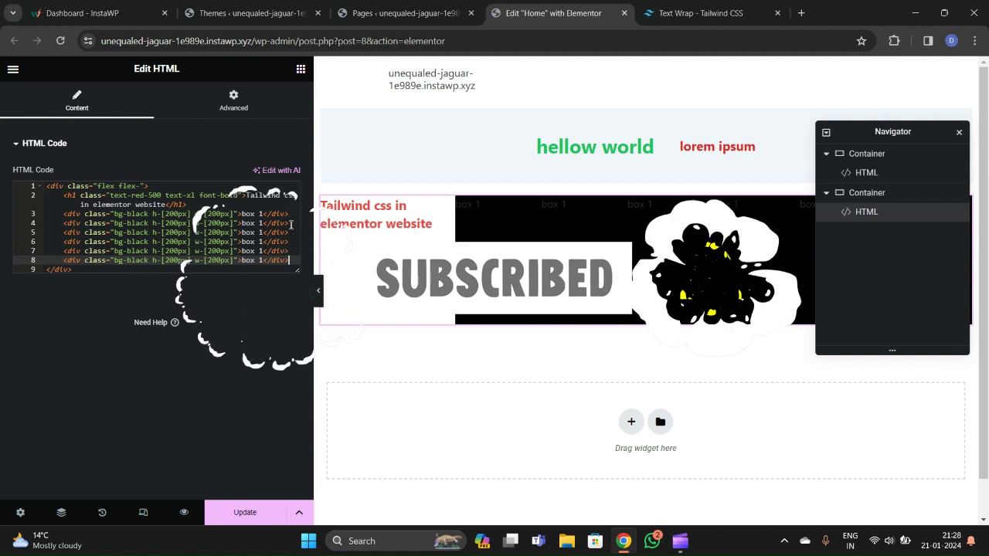
- Delete the unfinished flex- class and the red <h1> heading line
{"action": "left_click", "coordinate": [140, 187]}
{"action": "key", "text": "BackSpace"}
{"action": "key", "text": "BackSpace"}
{"action": "key", "text": "BackSpace"}
{"action": "key", "text": "BackSpace"}
{"action": "key", "text": "BackSpace"}
{"action": "key", "text": "BackSpace"}
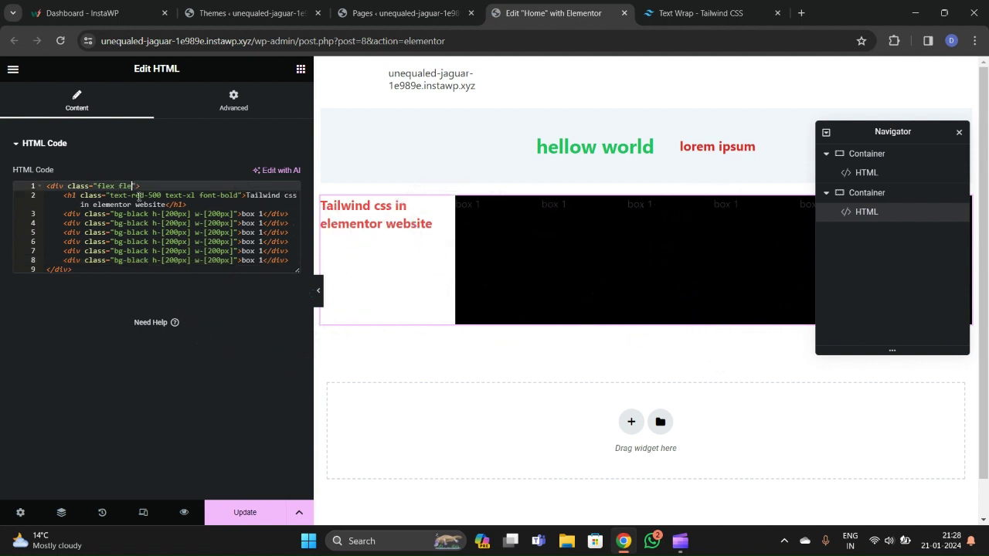
{"action": "left_click_drag", "start_coordinate": [61, 200], "coordinate": [196, 203]}
{"action": "key", "text": "BackSpace"}
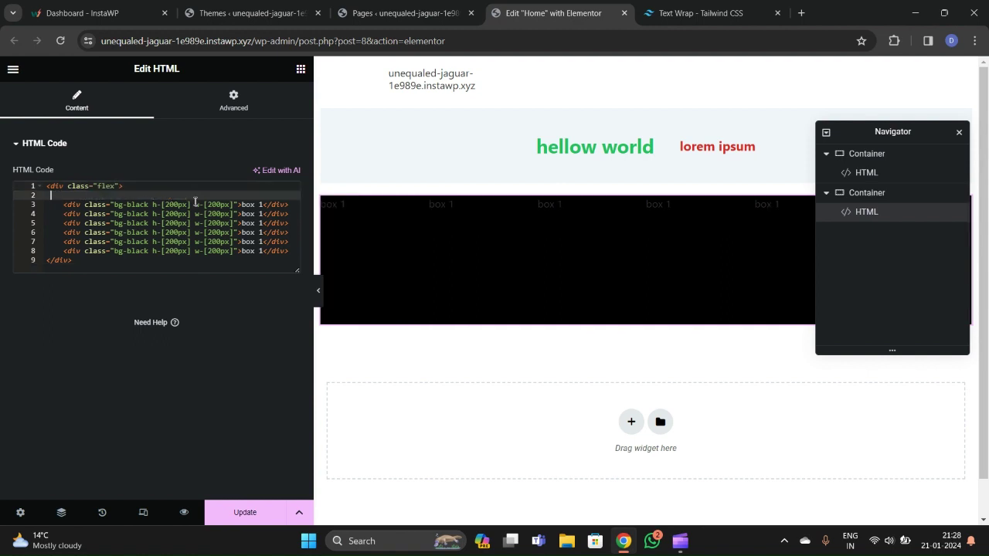
{"action": "key", "text": "BackSpace"}
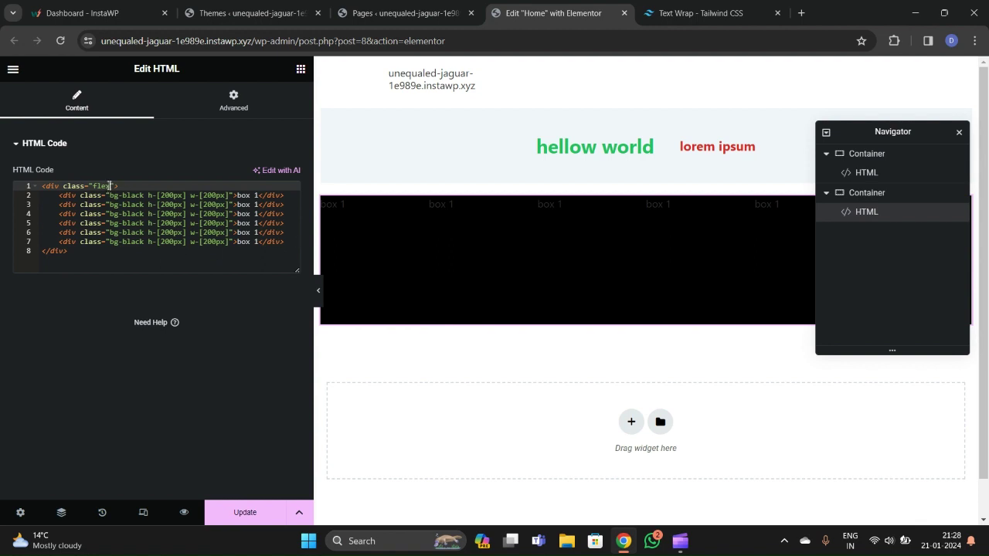
- Add justify-center items-center gap-5 flex-wrap to the outer div's class
{"action": "type", "text": "just"}
{"action": "type", "text": "-f"}
{"action": "key", "text": "BackSpace"}
{"action": "key", "text": "BackSpace"}
{"action": "type", "text": "ify-center items-center gap-5"}
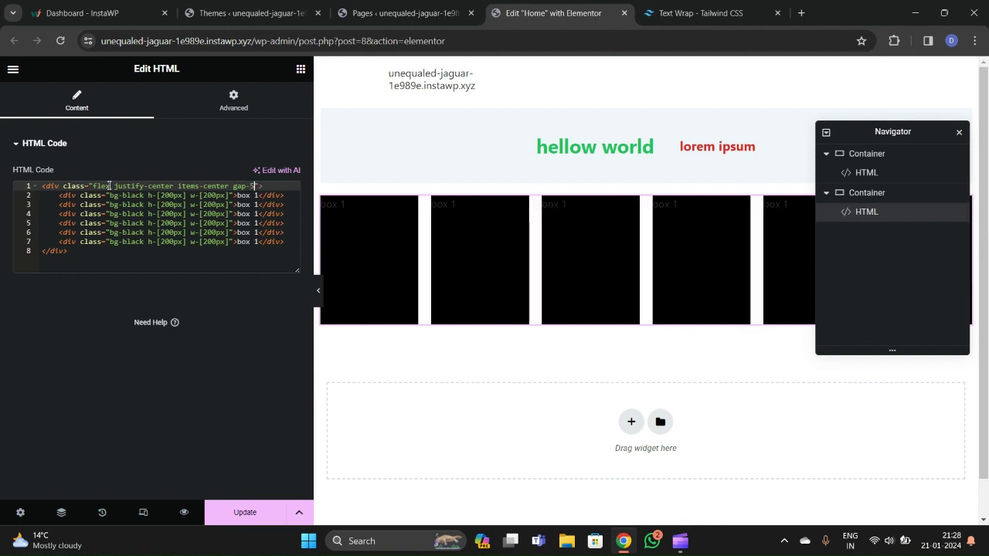
{"action": "type", "text": " flex-wrap"}
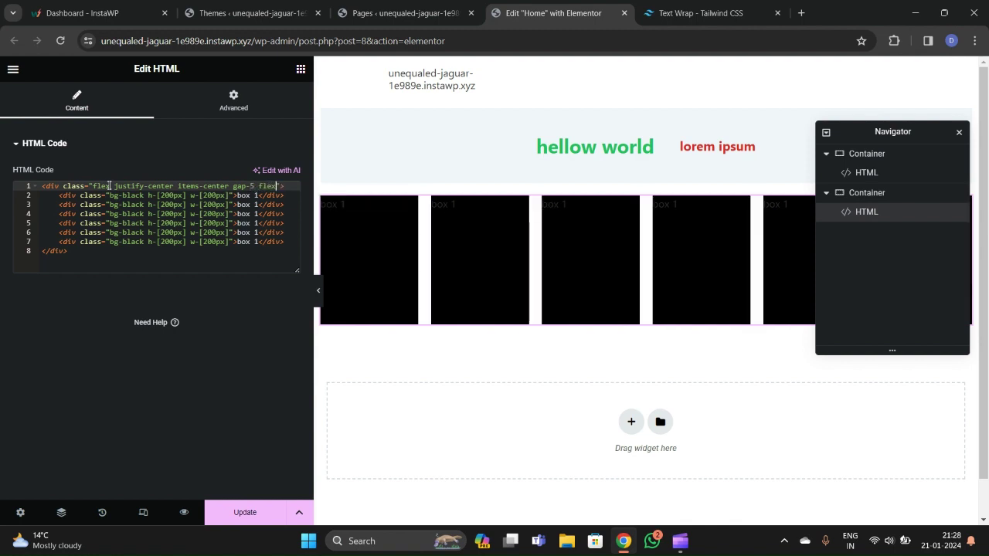